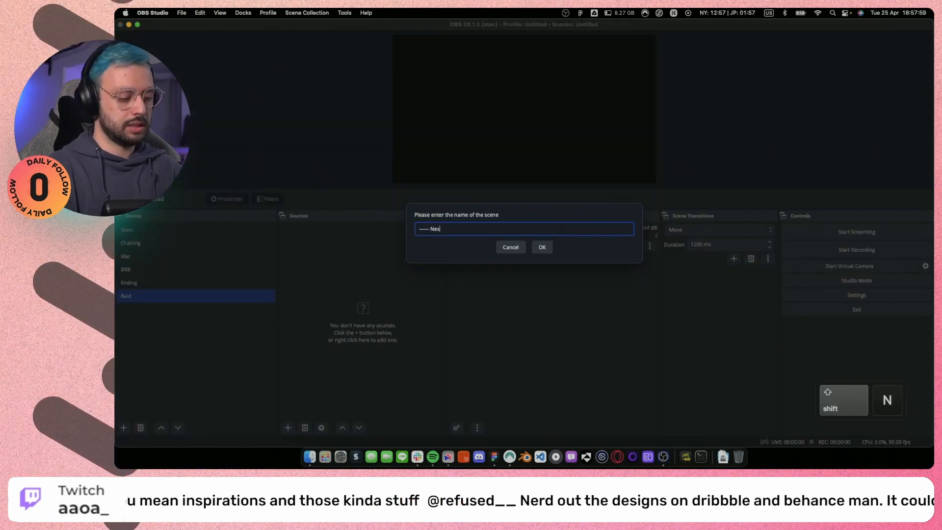
Name the divider scene "------ Nested ------" and add a scene named "[N] Camera" below it.
type("------")
key("Return")
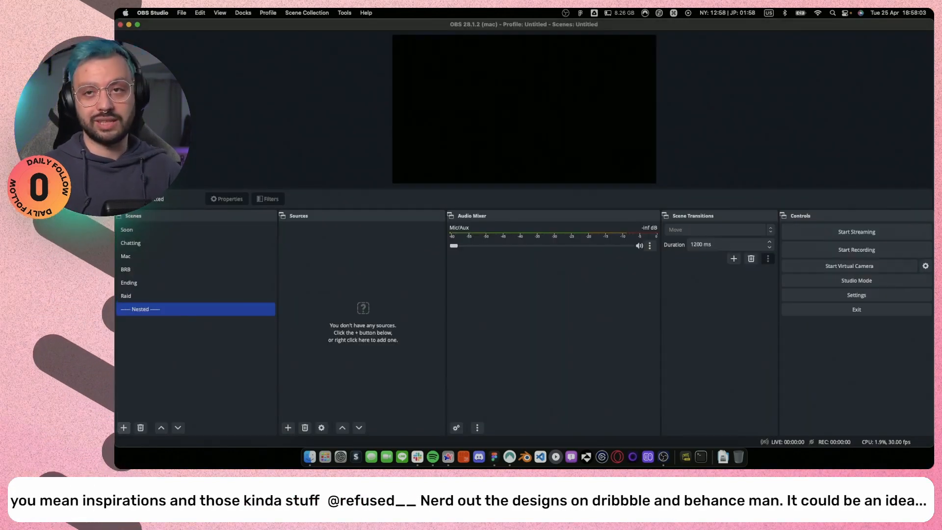
left_click(124, 428)
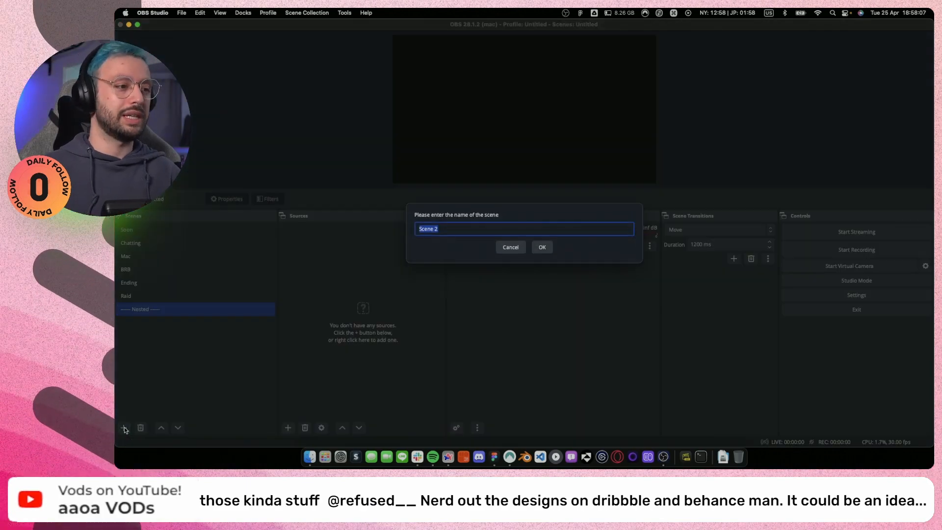
type("Cam")
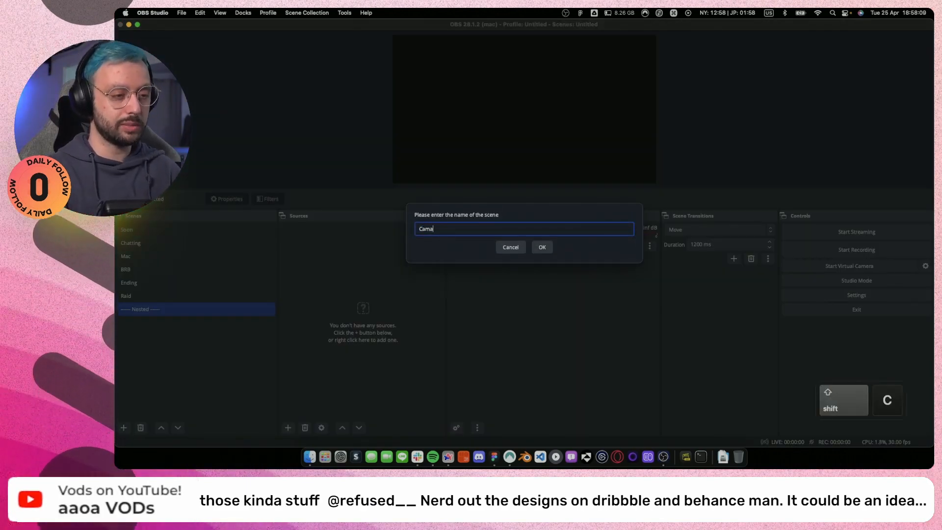
type("era")
key("super+Left")
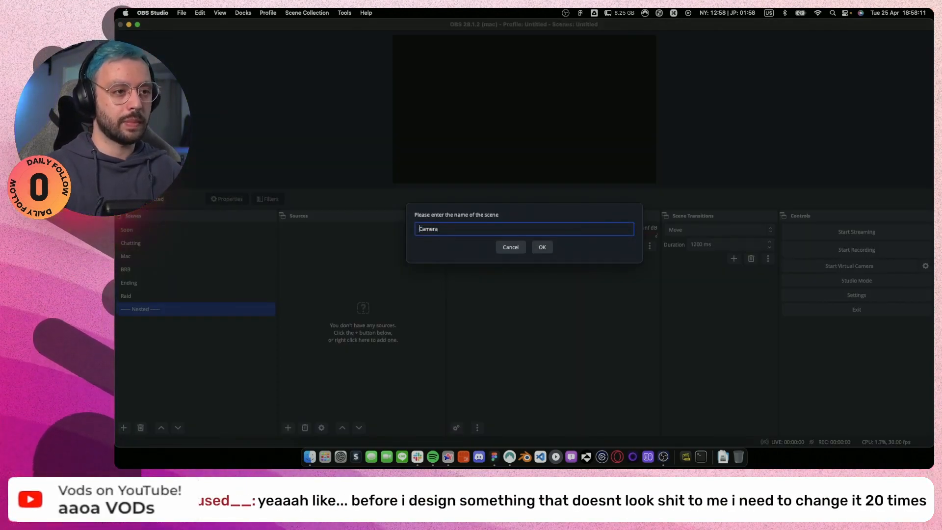
type("[]")
key("Left")
key("Left")
type("N")
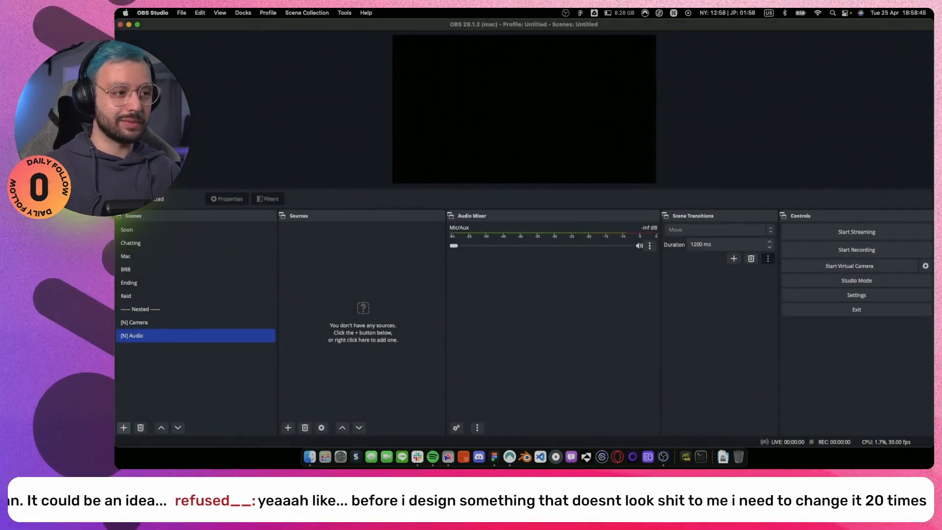
Add three more nested scenes named "[N] Alerts", "[N] Dock" and "[N] Followers".
left_click(124, 427)
type("[N] Alert")
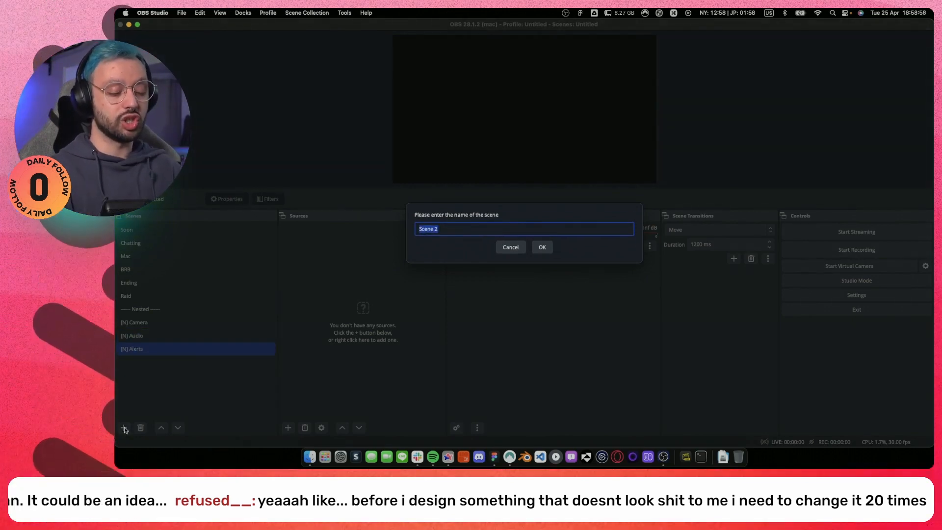
type("[N] Followers")
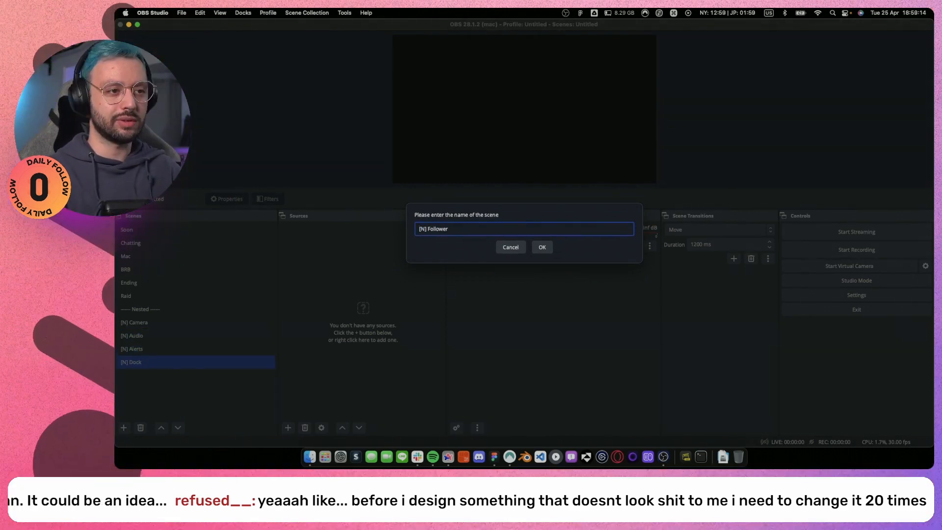
key("Return")
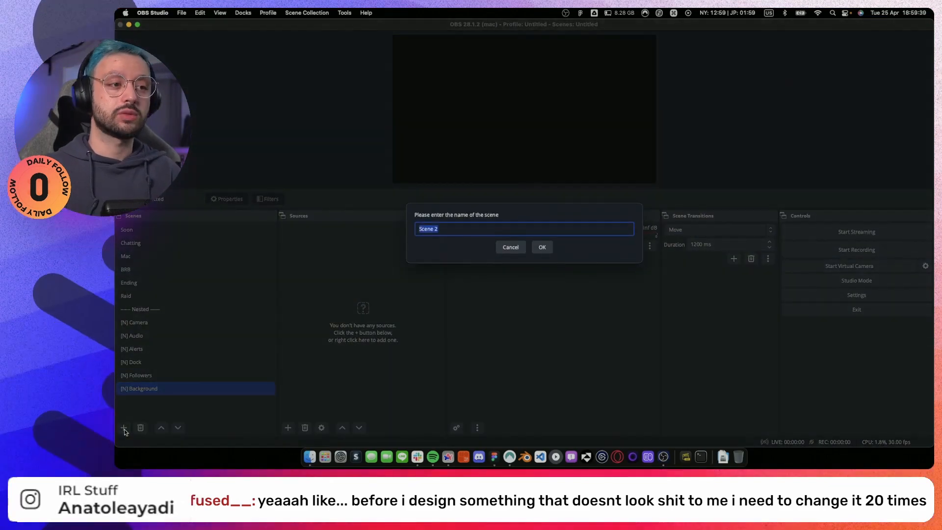
Add two more nested scenes named "[N] Background" and "[N] Decoration 000".
type("[N]")
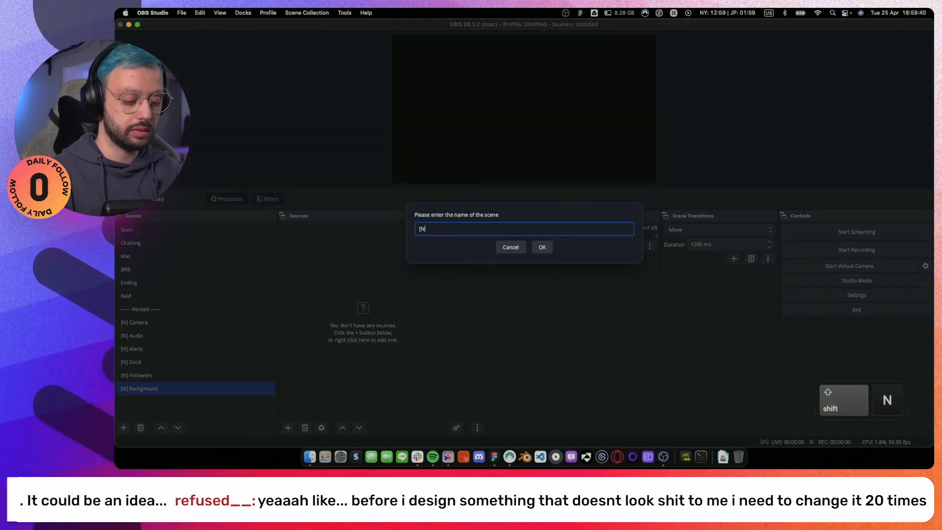
type("Decoration 00")
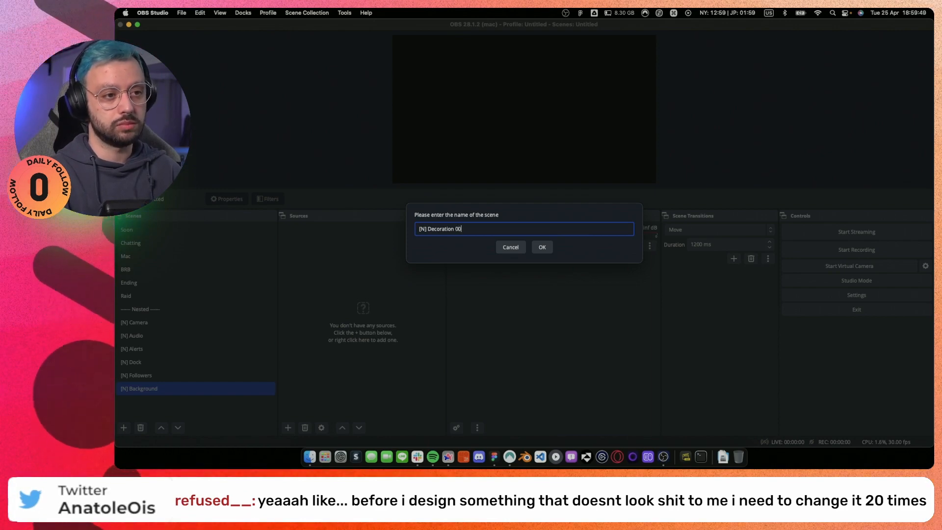
type("0")
key("Return")
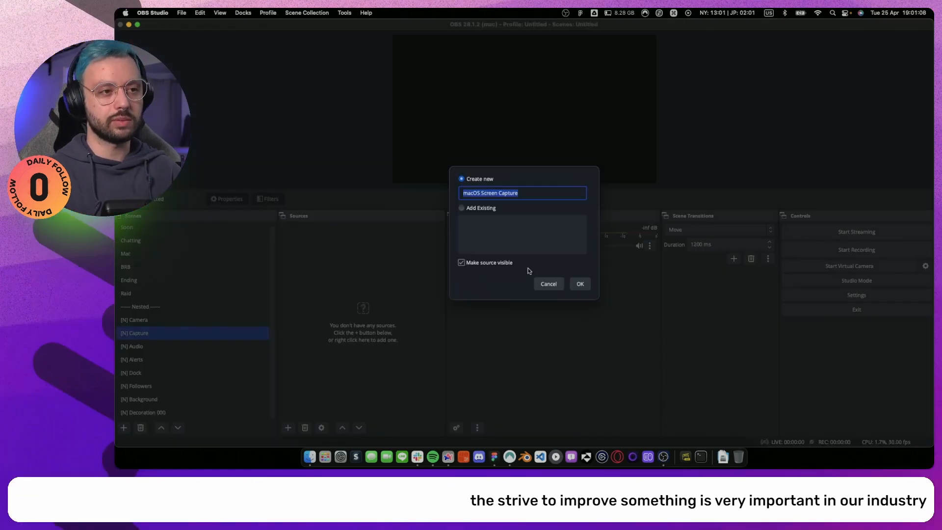
Name the new macOS Screen Capture source in the [N] Capture scene "[C] Display".
type("[C")
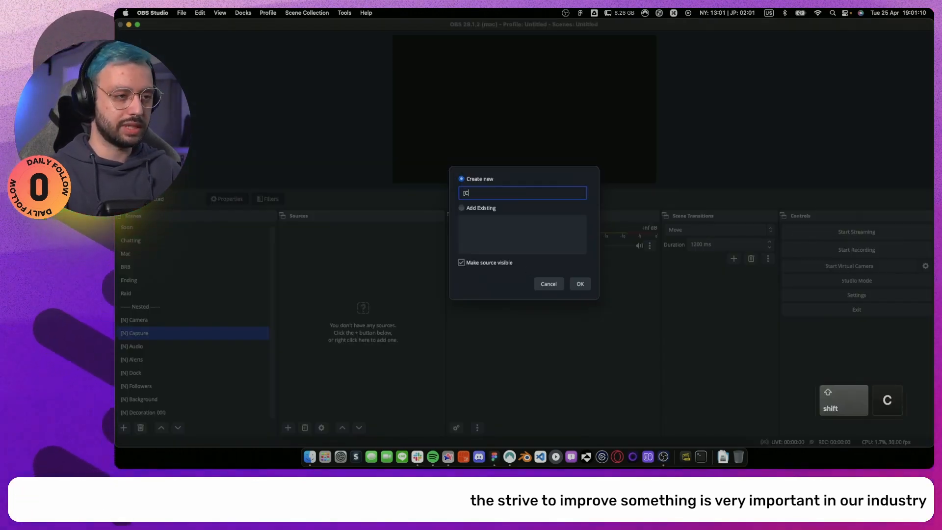
type("] ")
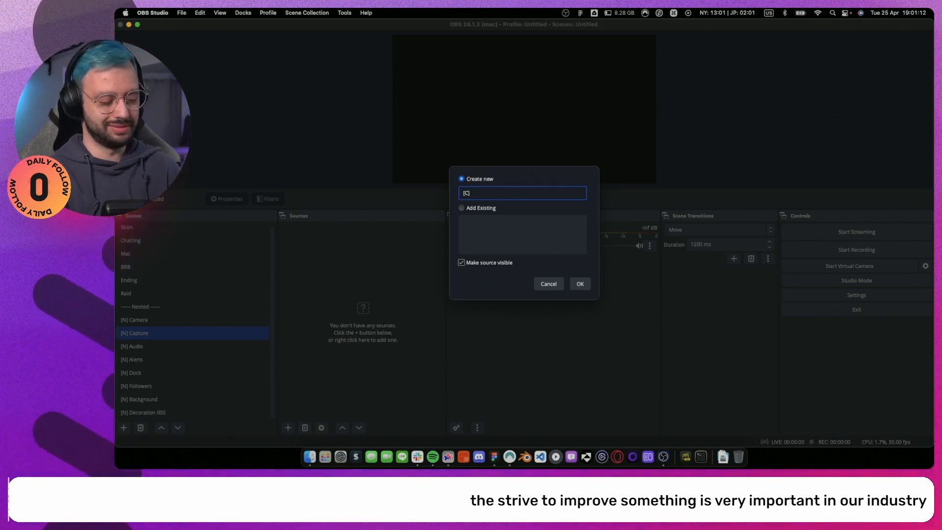
type("Display")
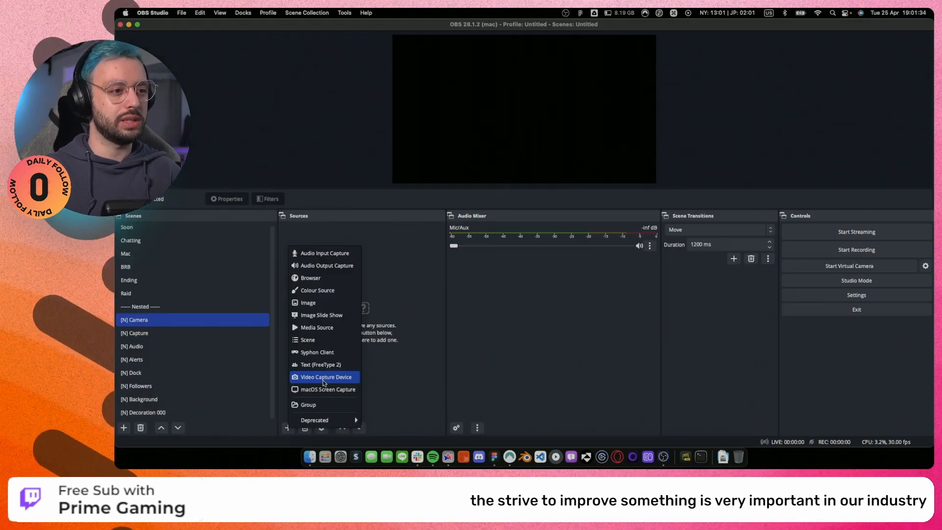
Add a Video Capture Device source named "[C] Camera" to the [N] Camera scene.
left_click(324, 376)
type("[")
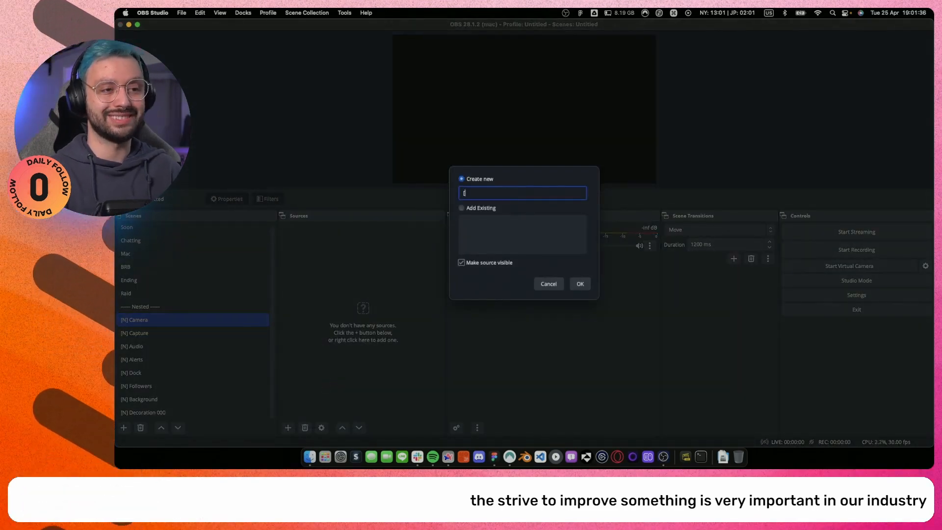
type("C")
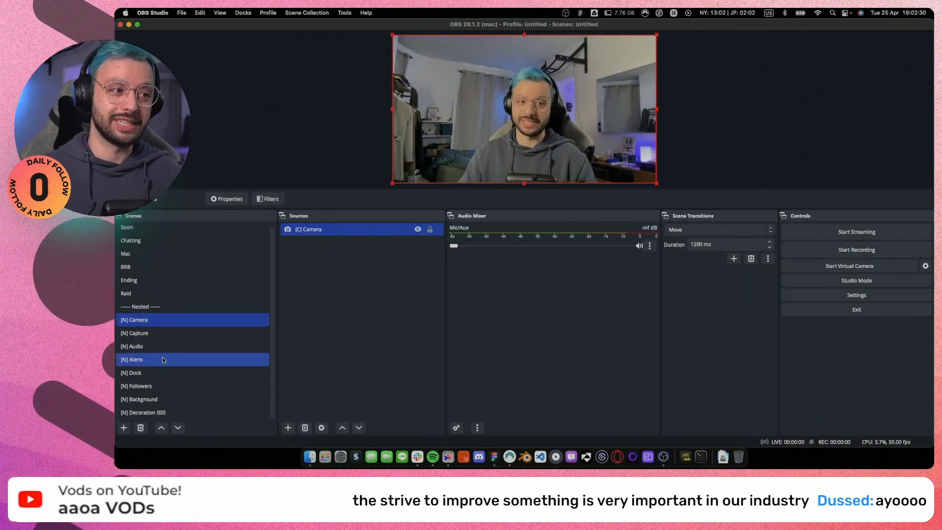
Start adding a source to the [N] Alerts scene.
left_click(162, 360)
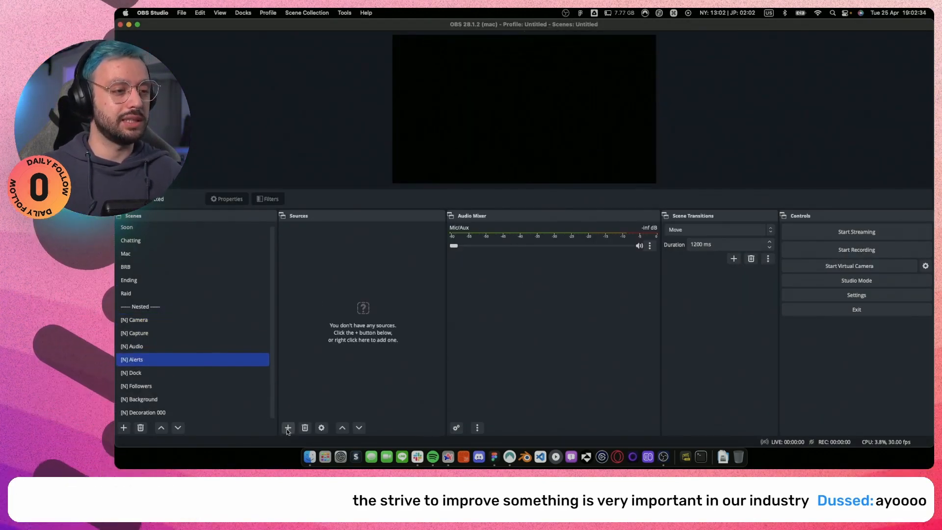
left_click(288, 427)
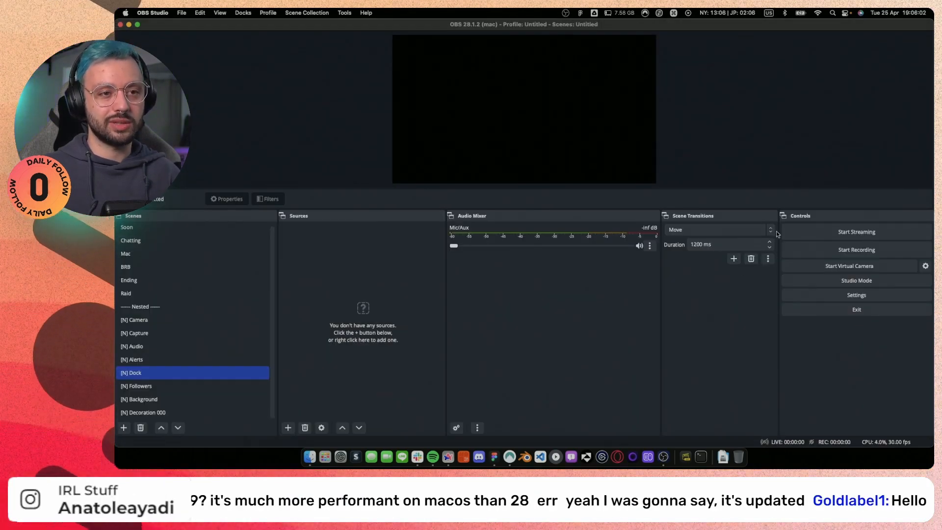
Open the properties of the Move scene transition and examine its matching and general options.
left_click(769, 259)
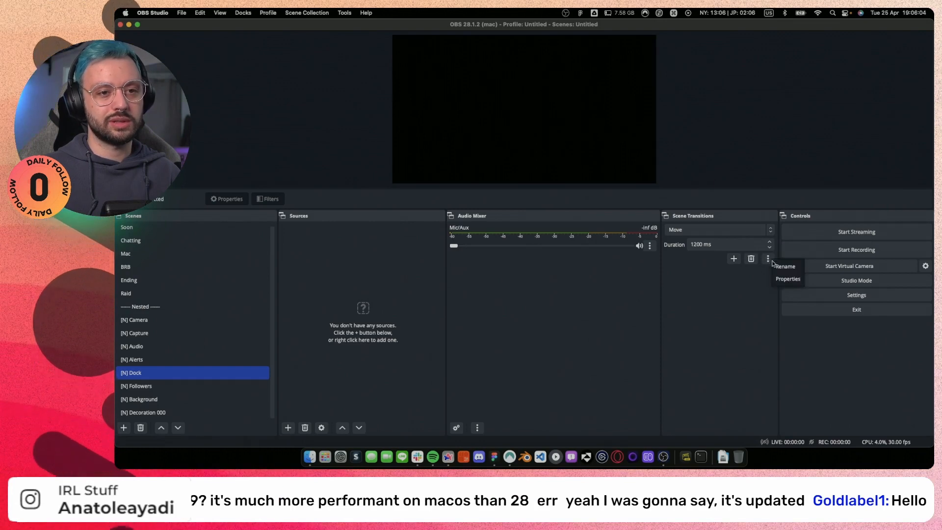
left_click(789, 277)
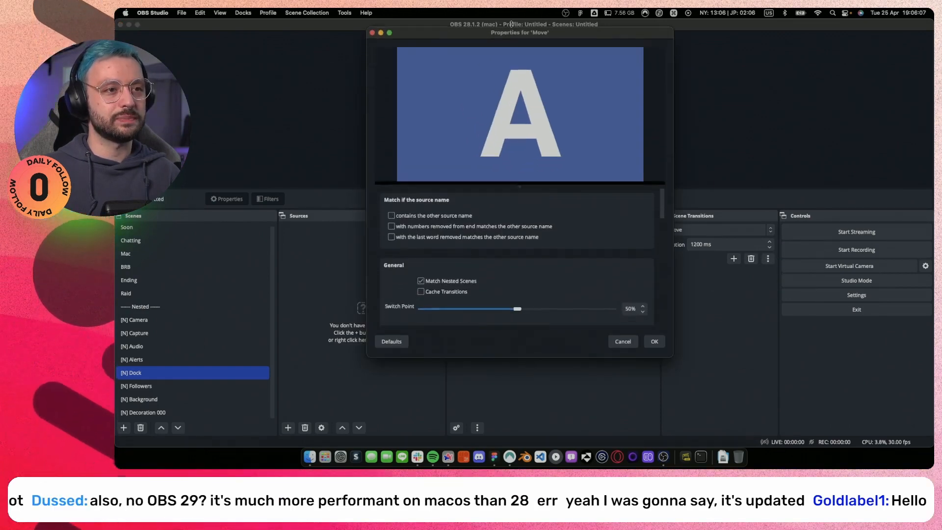
scroll(397, 269, "down", 10)
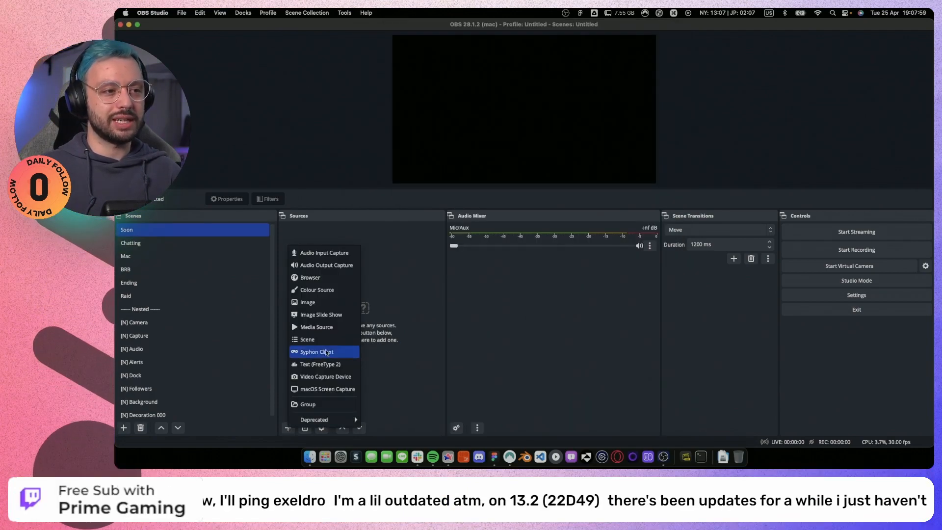
Add the existing [N] Audio scene as a source in the Soon scene.
left_click(322, 340)
left_click(497, 224)
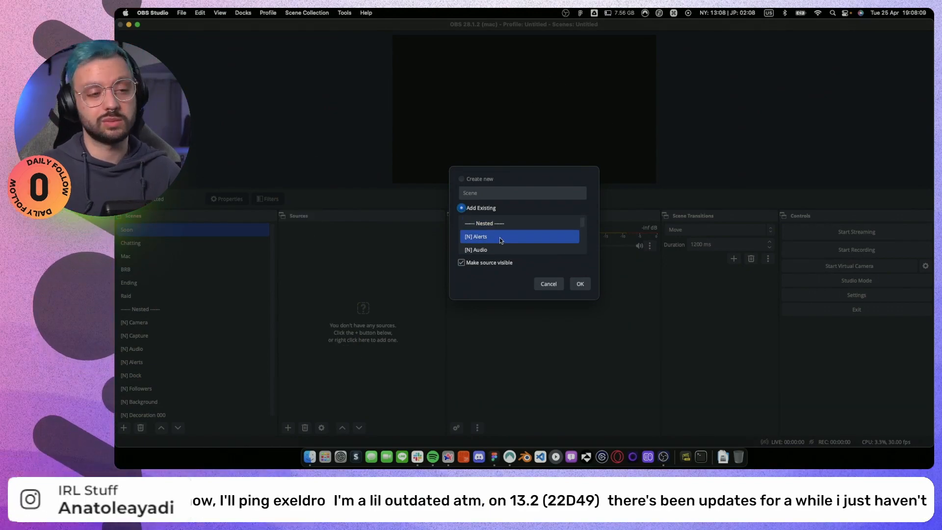
scroll(500, 237, "down", 2)
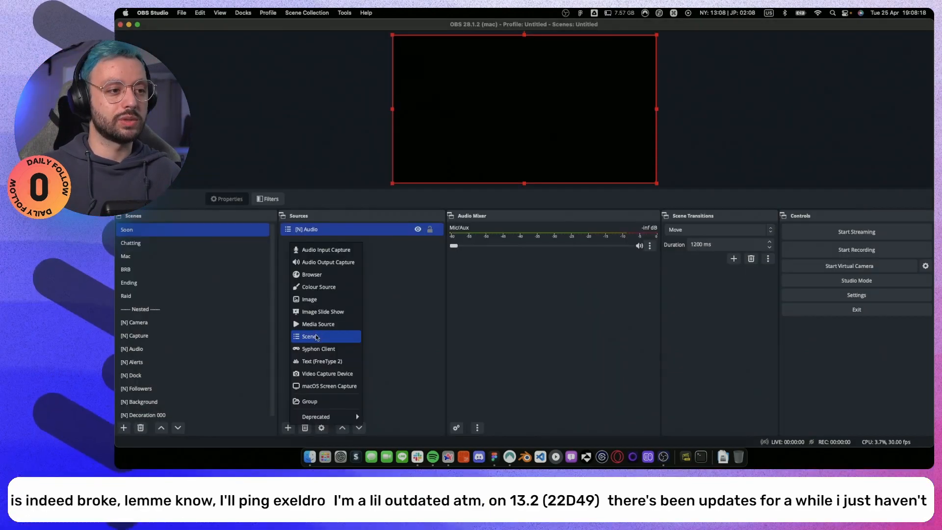
Add the existing [N] Background scene as a source in the Soon scene.
left_click(316, 334)
left_click(500, 236)
left_click(500, 250)
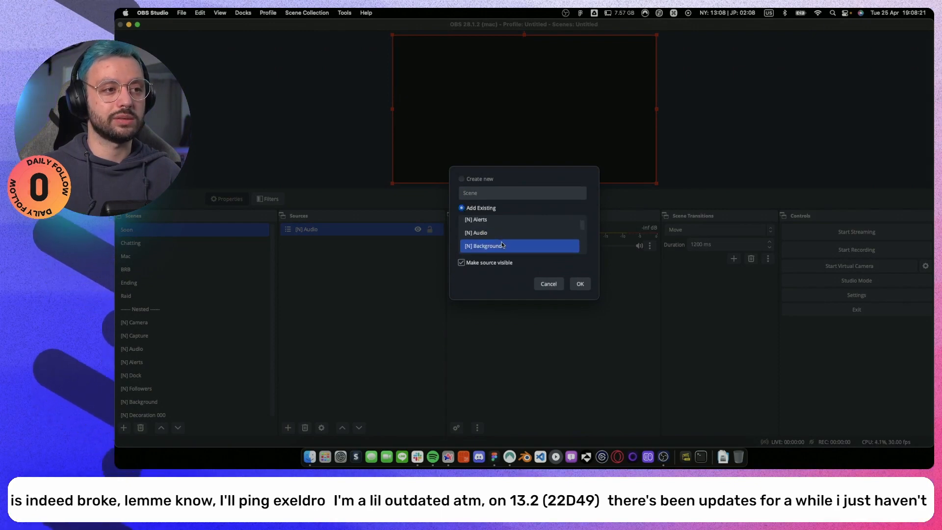
Add the existing [N] Camera scene as a source in the Soon scene.
left_click(289, 428)
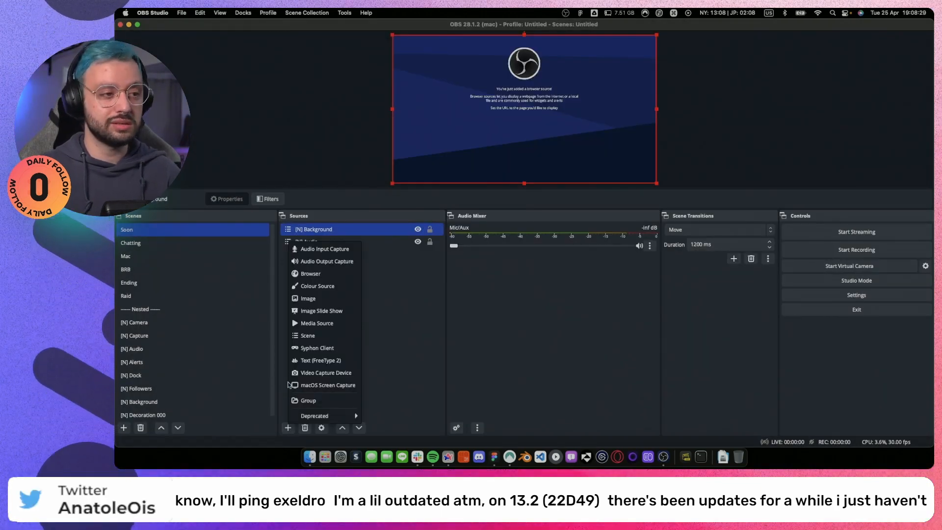
left_click(308, 335)
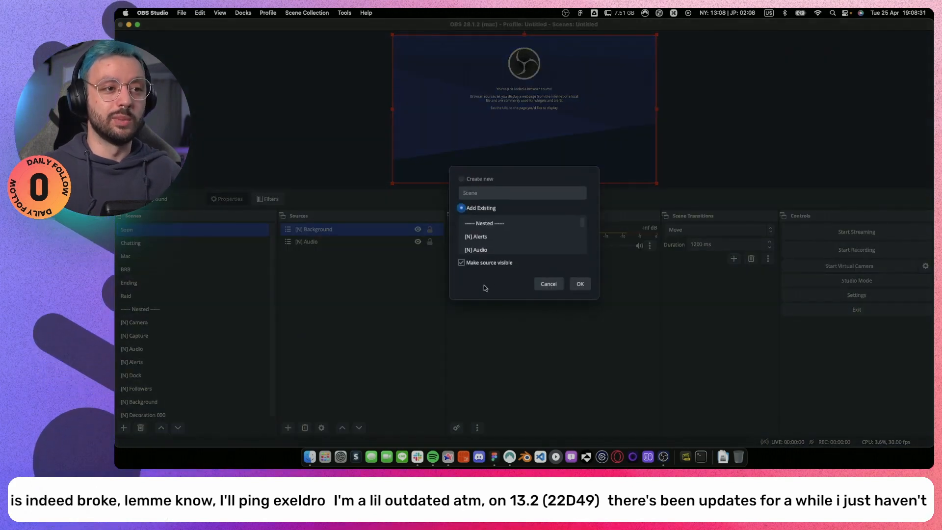
scroll(499, 237, "down", 3)
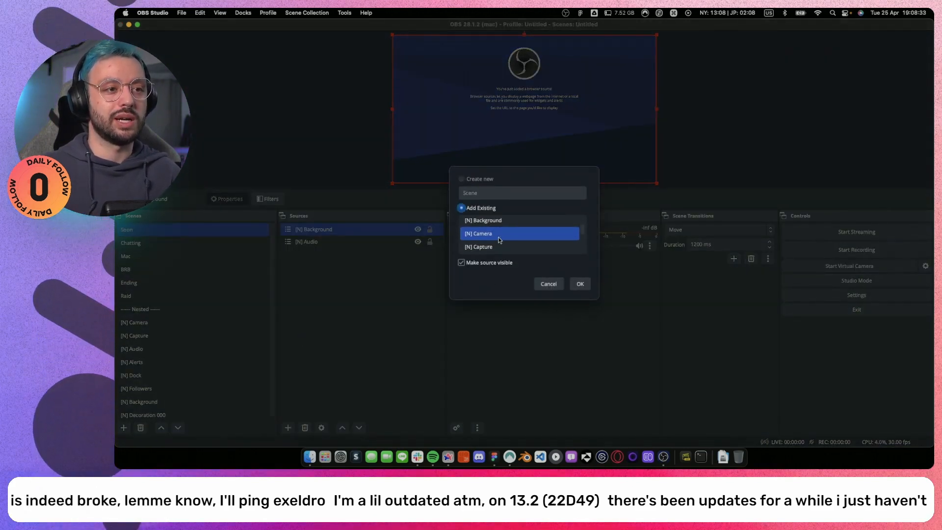
left_click(581, 283)
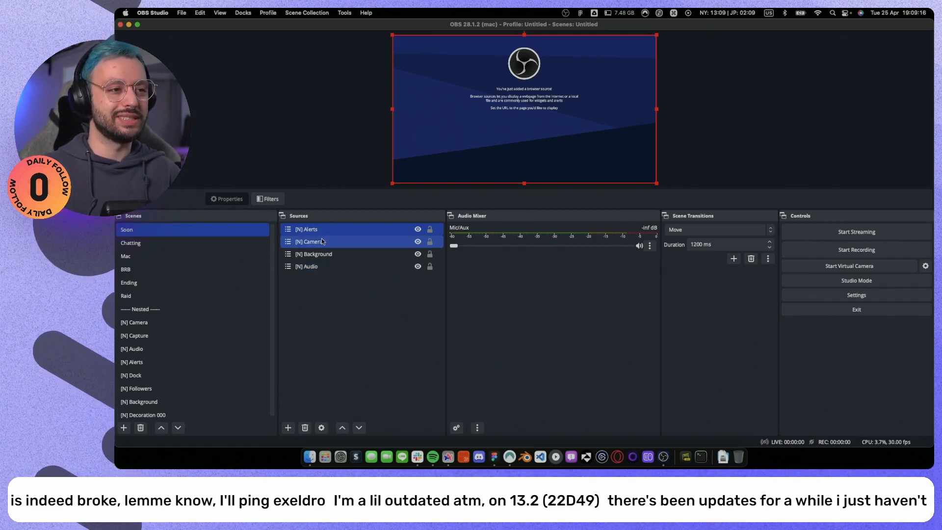
Copy the Alerts, Camera, Background and Audio nested sources from the Soon scene into the Chatting scene.
left_click(316, 268, "shift")
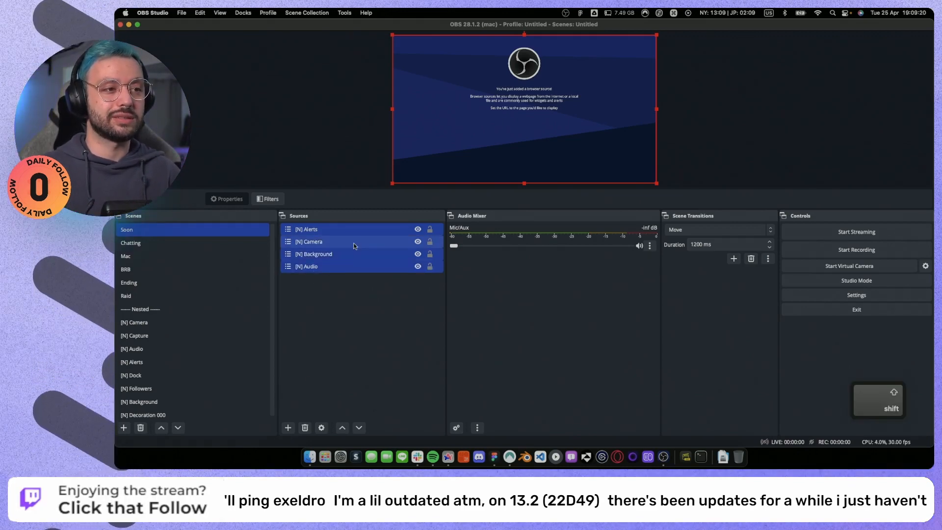
key("super+c")
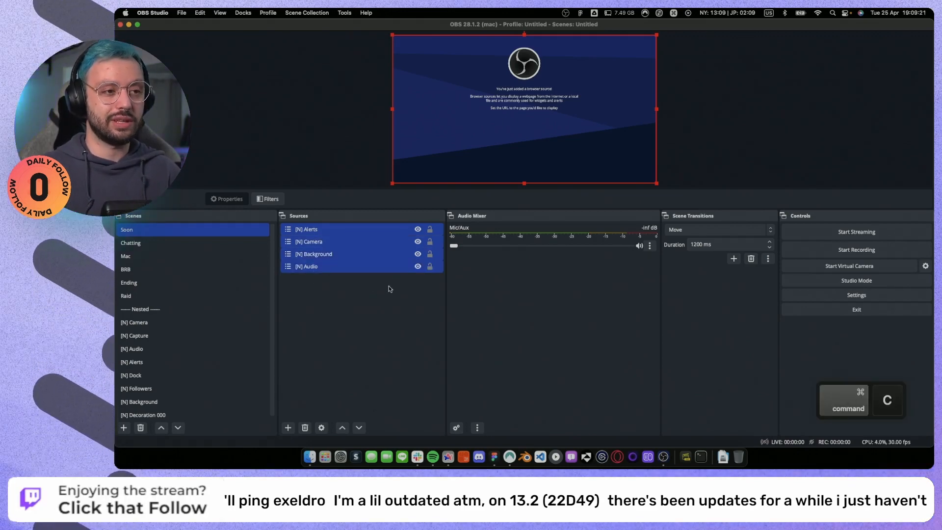
left_click(197, 241)
key("super+v")
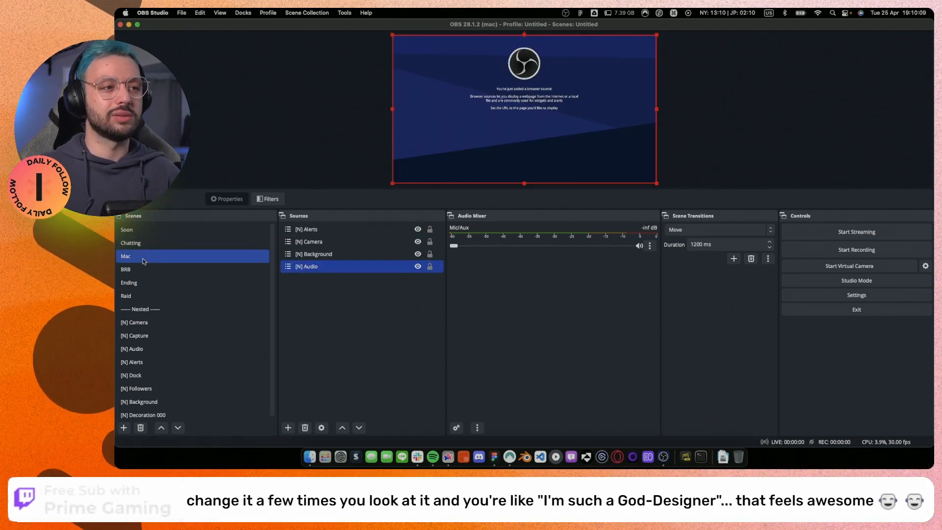
Choose another existing nested scene to add as a source in the Chatting scene.
left_click(363, 316)
left_click(288, 427)
left_click(308, 340)
left_click(497, 243)
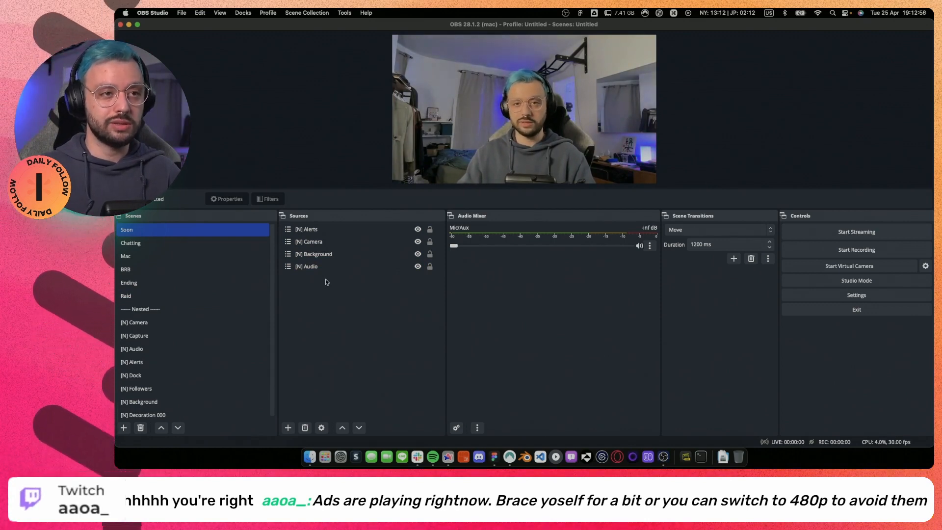
Shrink the [N] Camera source in the Soon scene to about half the canvas width and move it near the canvas centre.
left_click(646, 113)
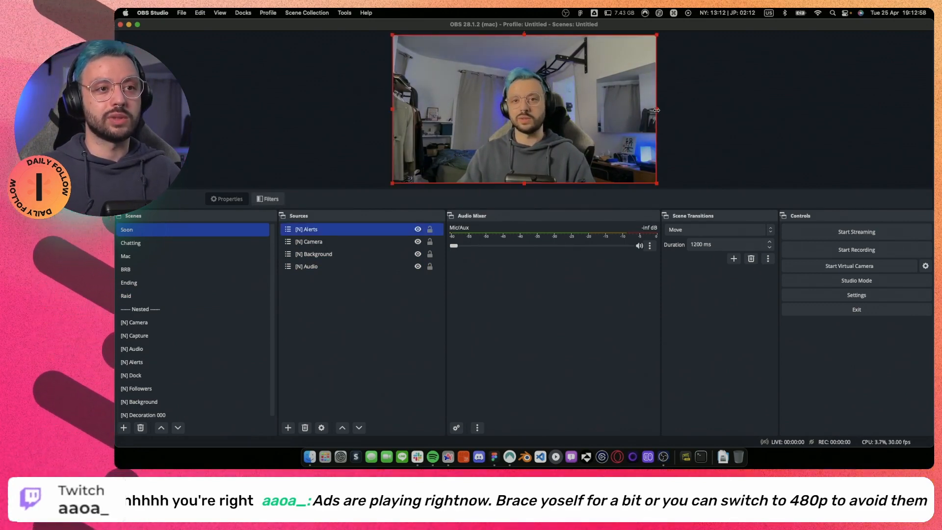
left_click_drag(657, 110, 552, 104)
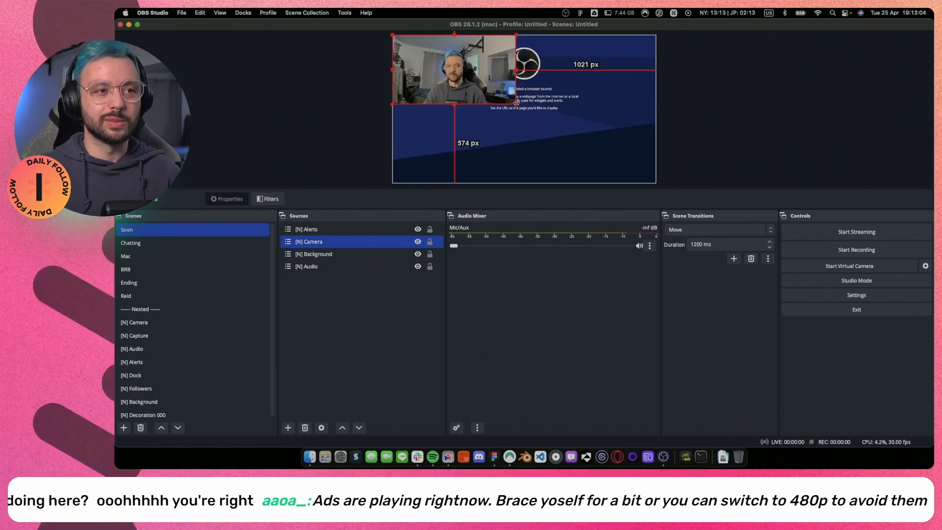
left_click_drag(477, 99, 559, 138)
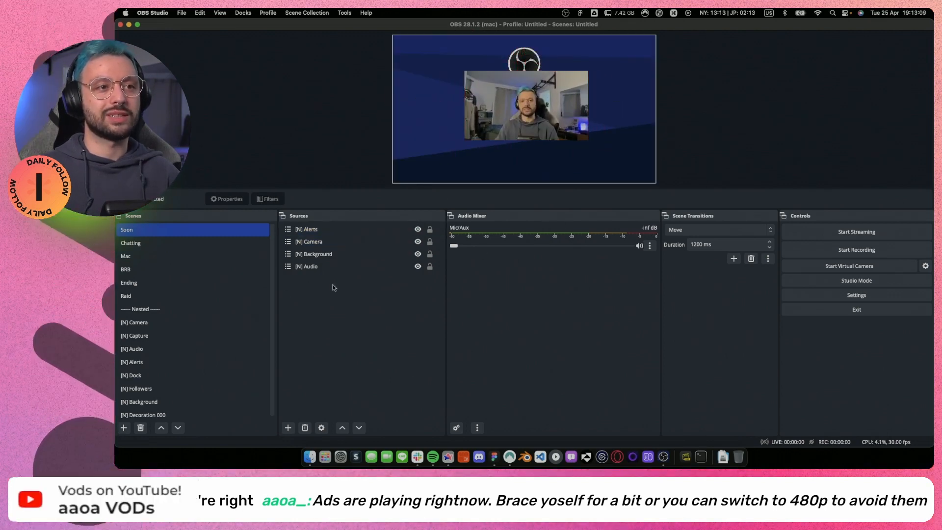
Switch between the Soon and Chatting scenes to preview the Move transition on the camera.
left_click(203, 242)
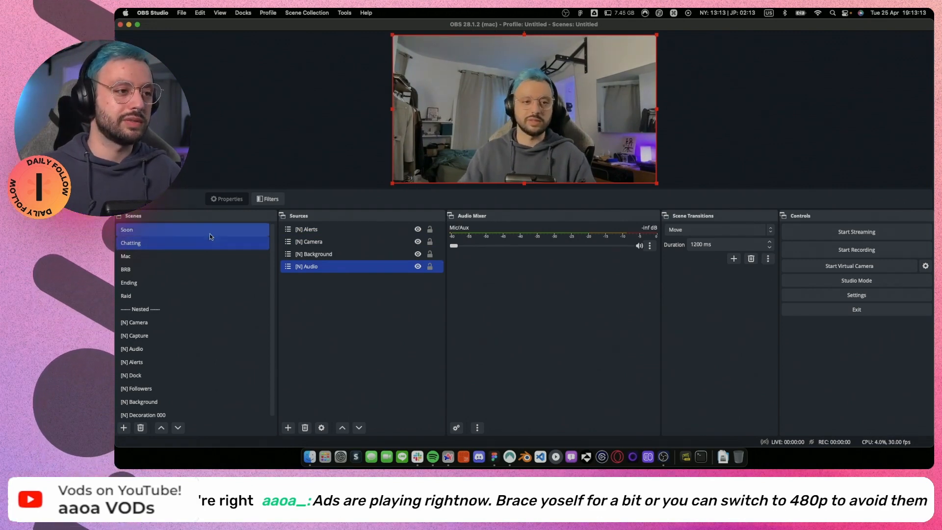
left_click(210, 232)
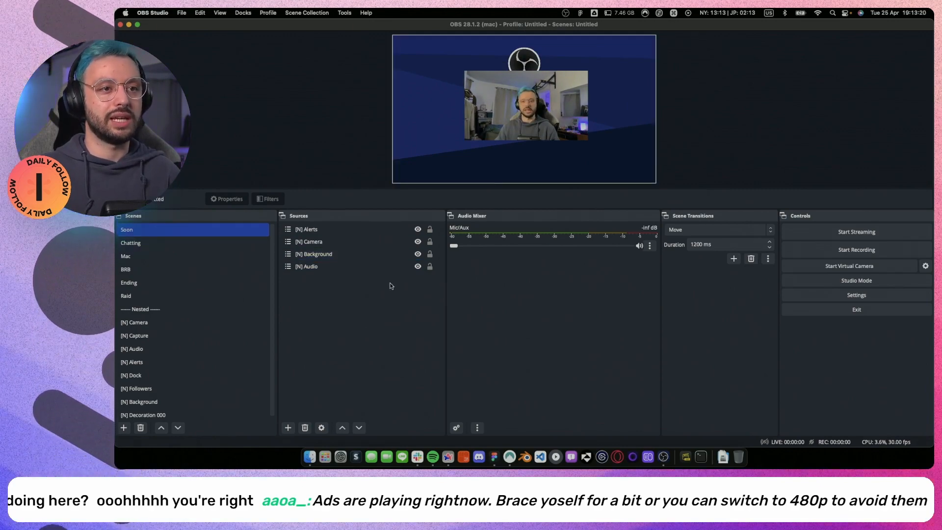
left_click(171, 244)
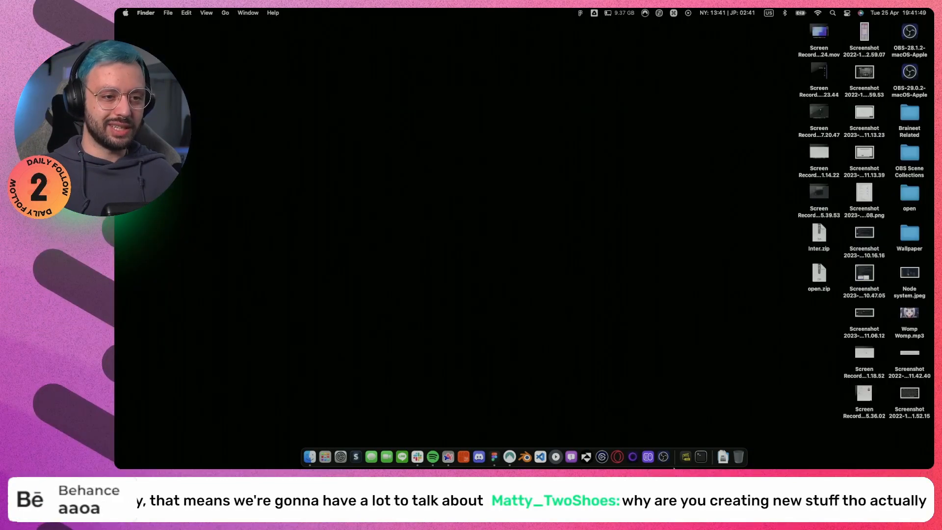
Switch to the Figma design file and examine the camera and screen capture crop frames.
key("ctrl+Right")
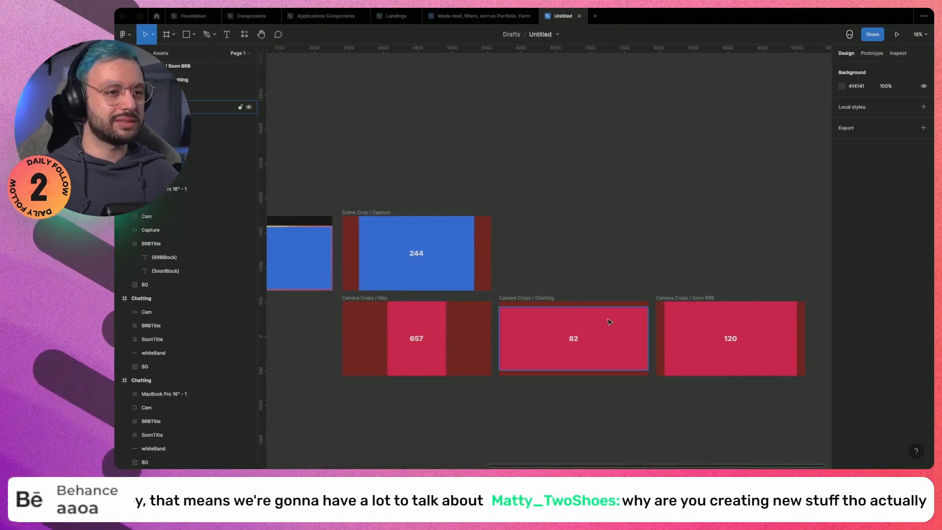
scroll(609, 320, "down", 4)
scroll(638, 305, "left", 5)
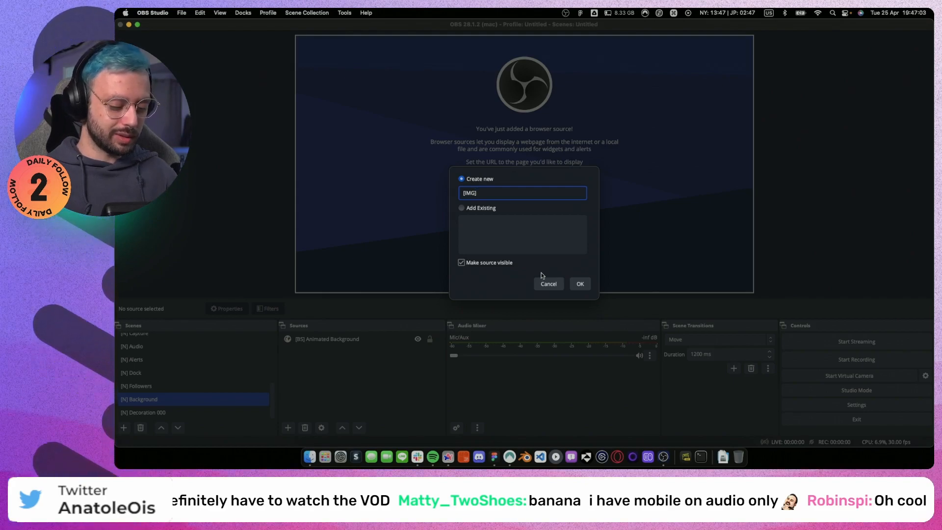
Create an image source named [IMG] Soon in the [N] Background scene and load the Soon layout image into it.
type("Soon")
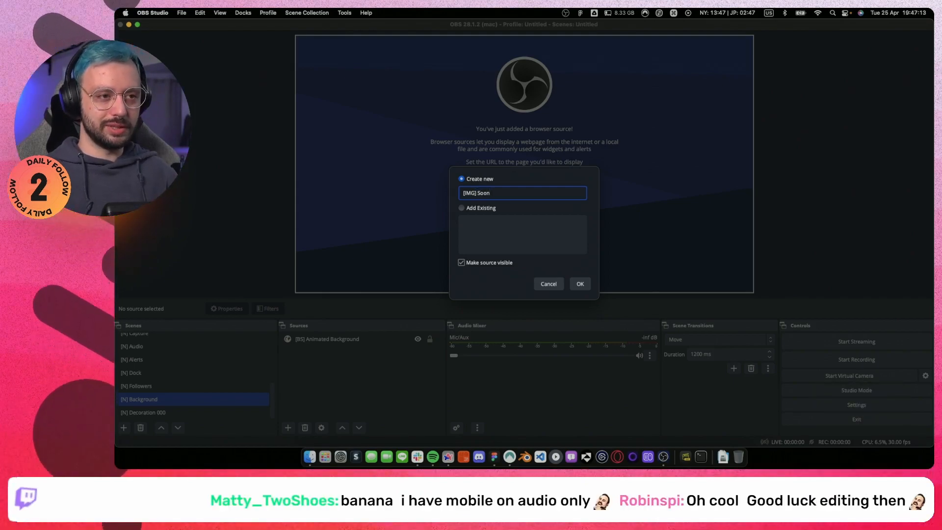
key("Return")
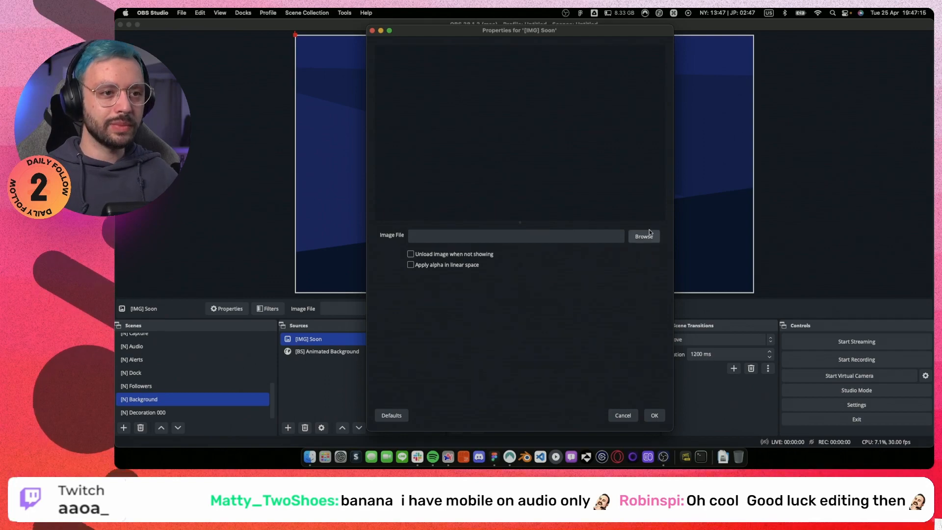
left_click(644, 236)
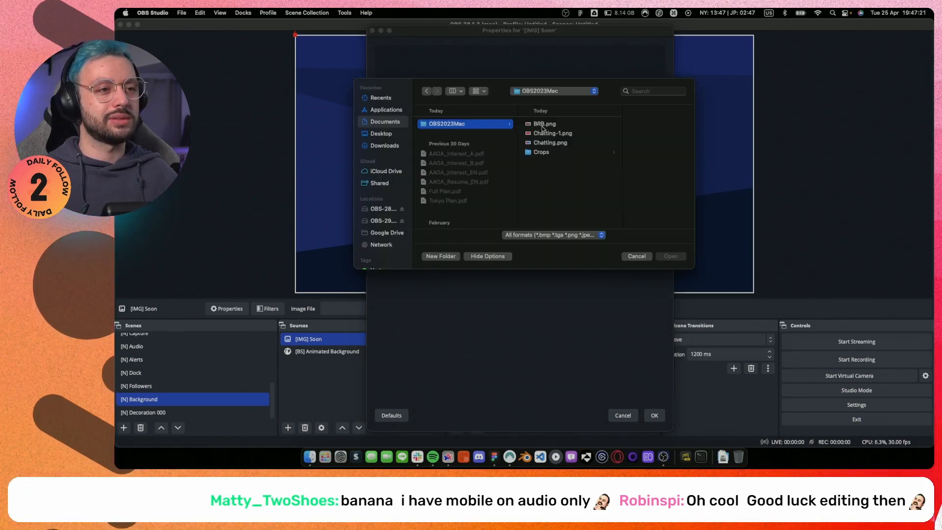
left_click(543, 128)
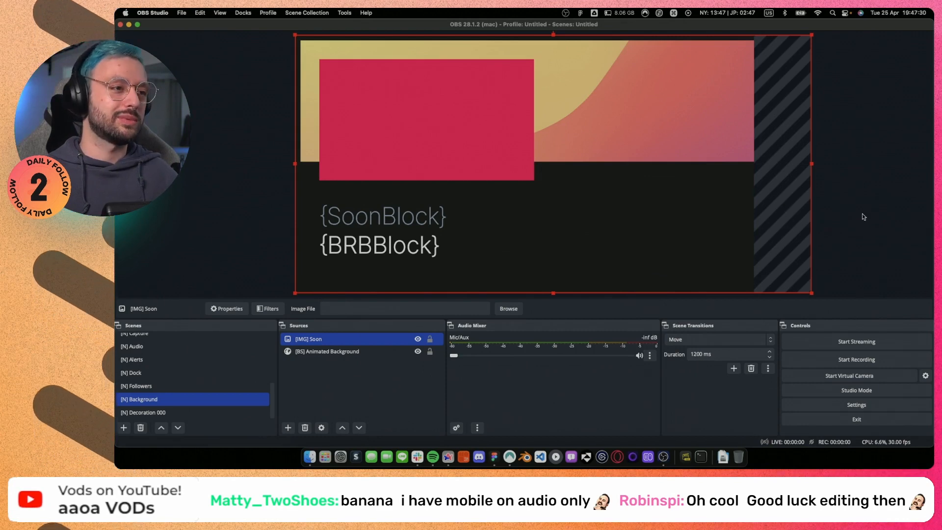
Widen the base canvas resolution in the video settings to fit the imported layout image.
left_click(857, 405)
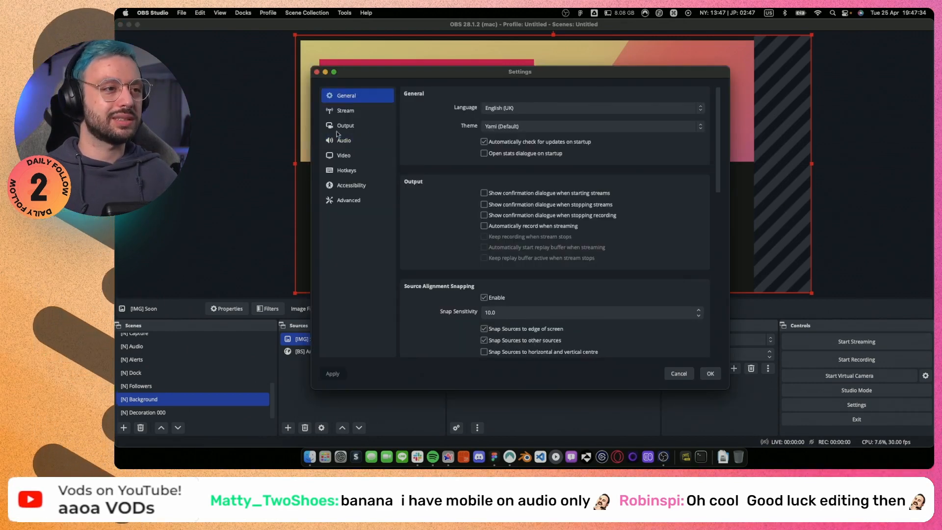
left_click(350, 153)
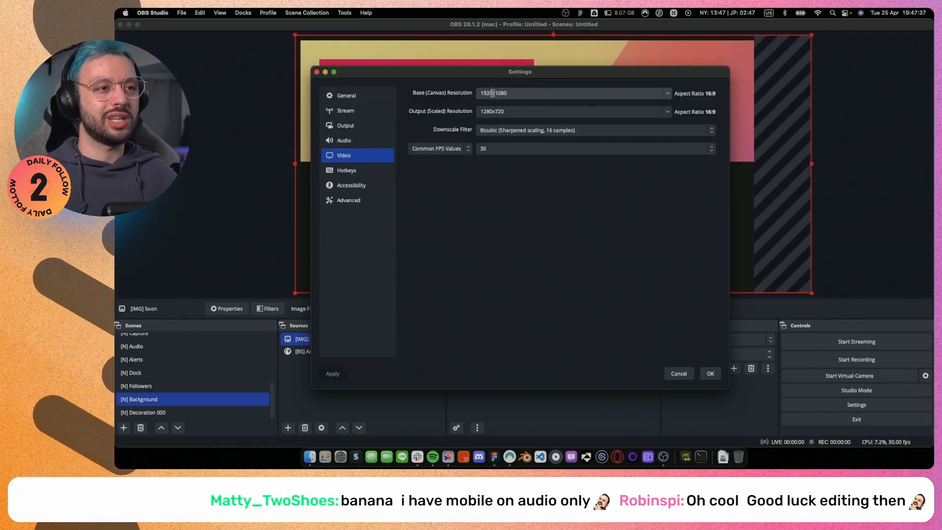
type("160")
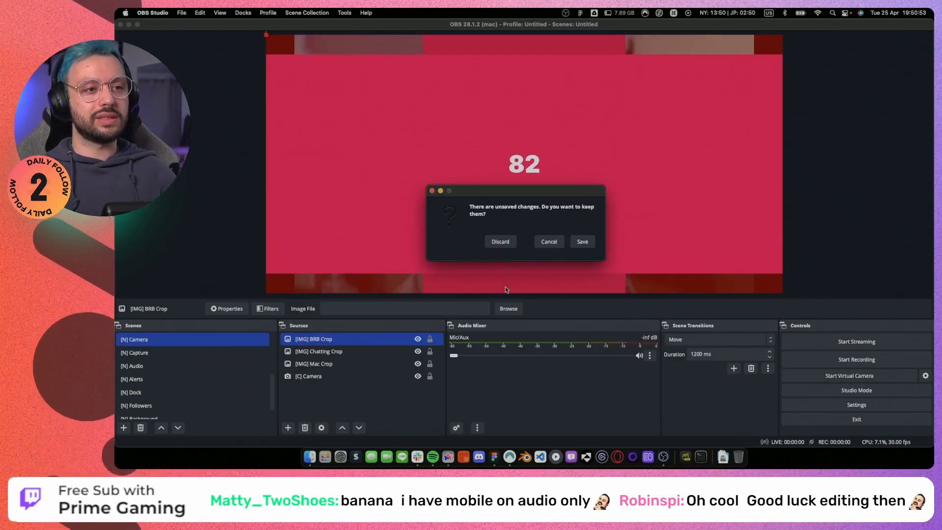
Save the changes to the [IMG] BRB Crop source and browse for a crop image file.
left_click(572, 242)
left_click(653, 236)
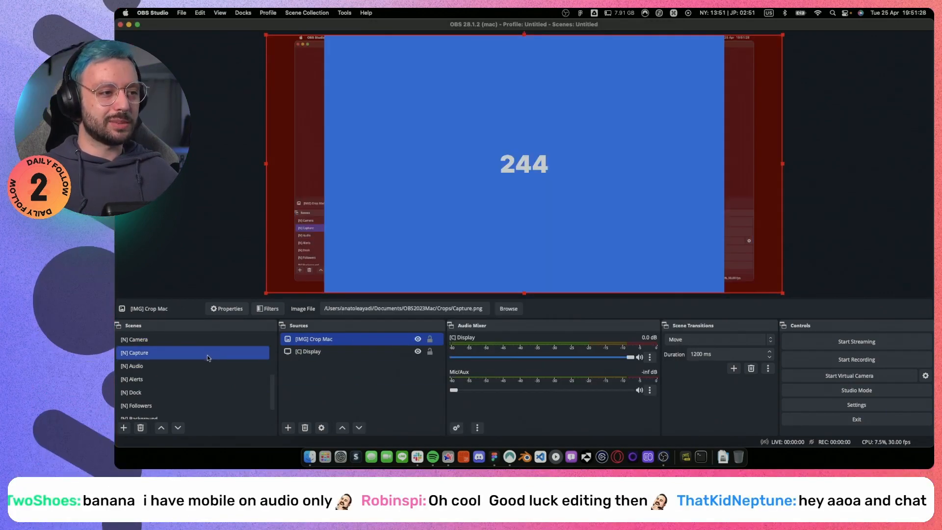
Add a Crop/Pad filter named Crop to the [N] Capture scene.
right_click(207, 354)
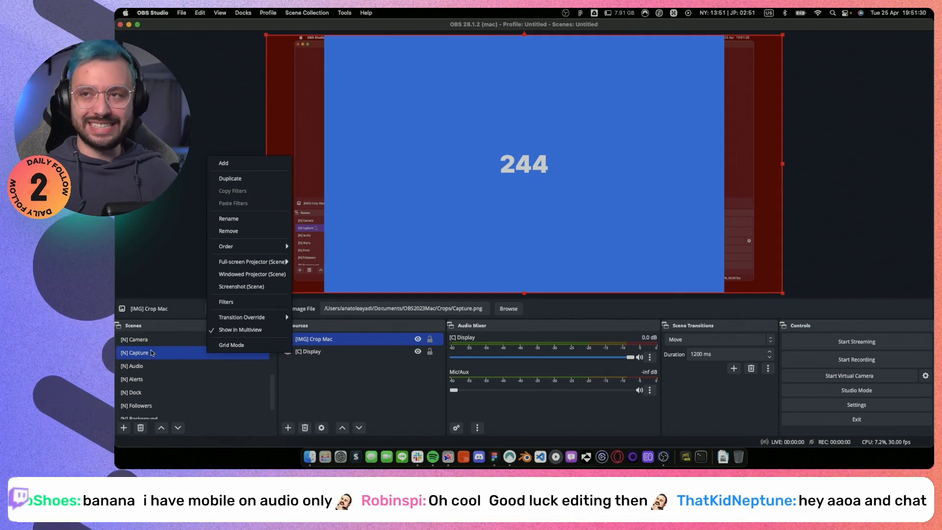
left_click(254, 304)
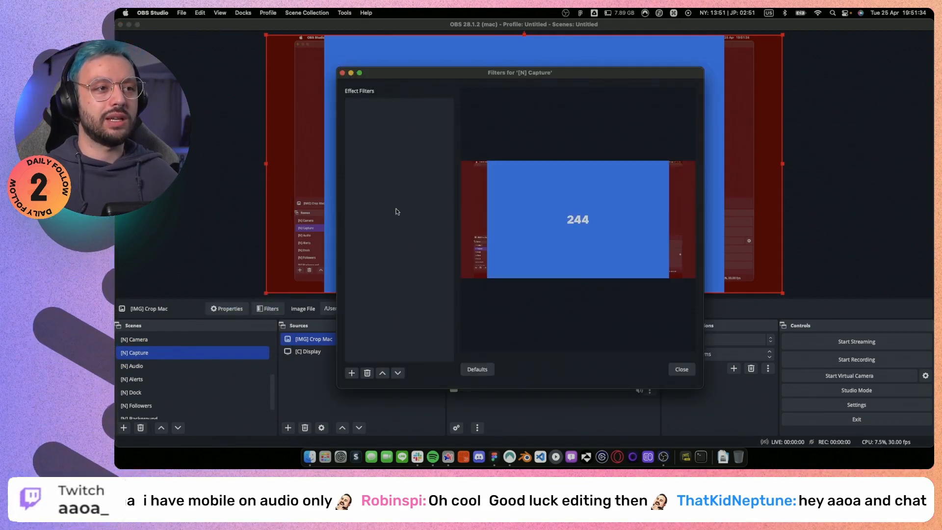
left_click(351, 373)
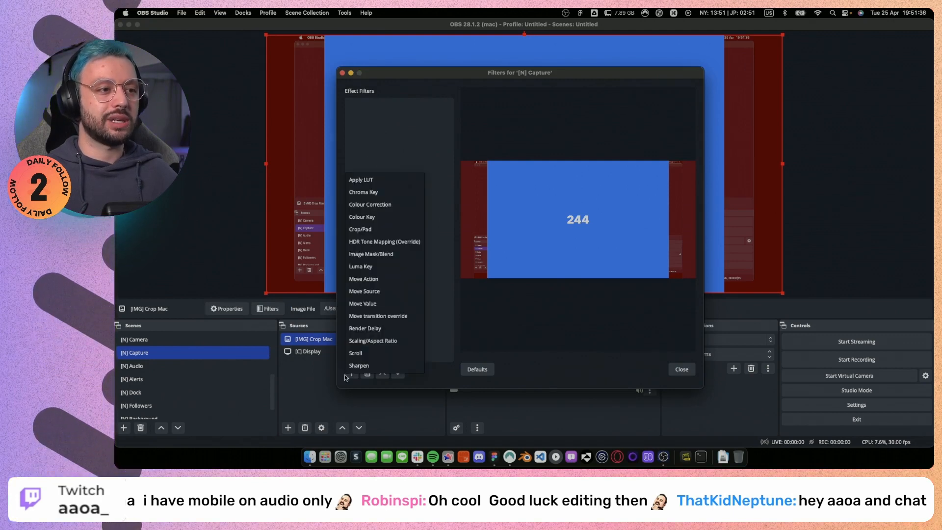
left_click(368, 229)
type("Crop/Pad")
key("Return")
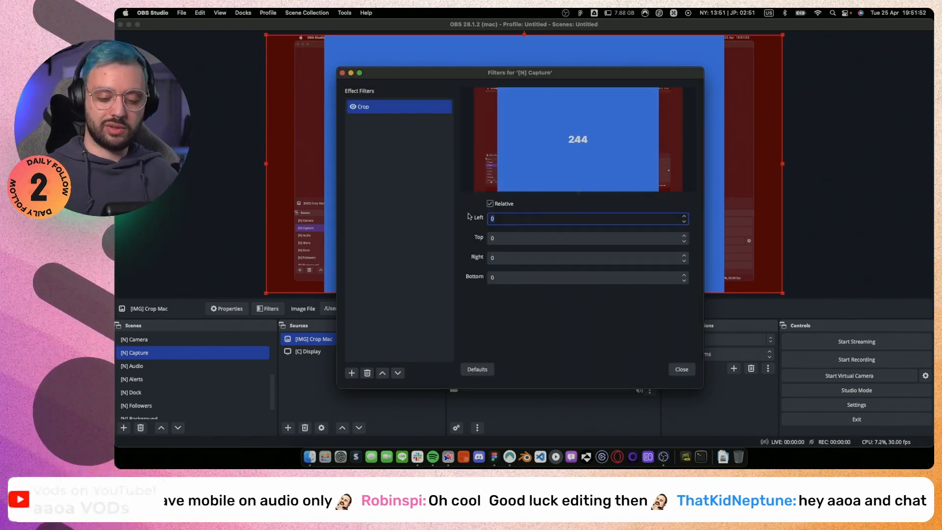
Set the [N] Capture scene's Crop filter to remove 244 from both the left and right sides.
type("244")
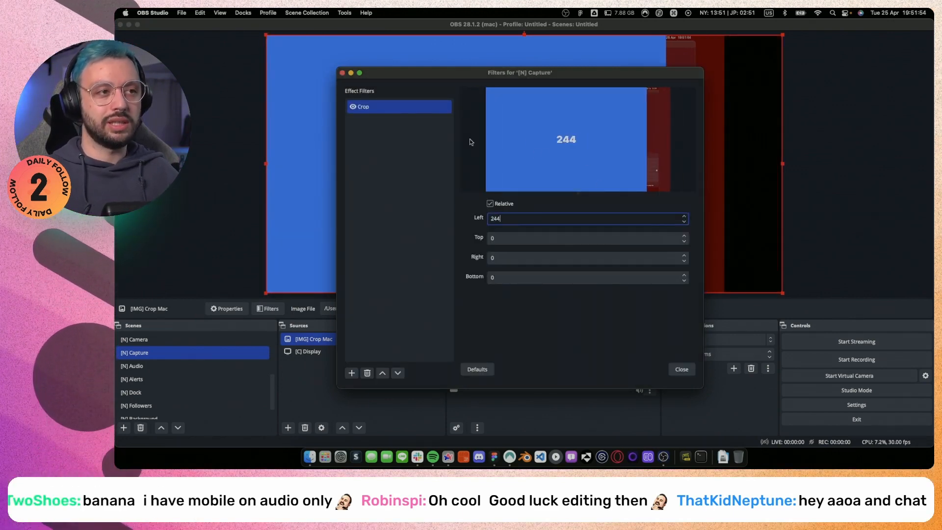
left_click(518, 259)
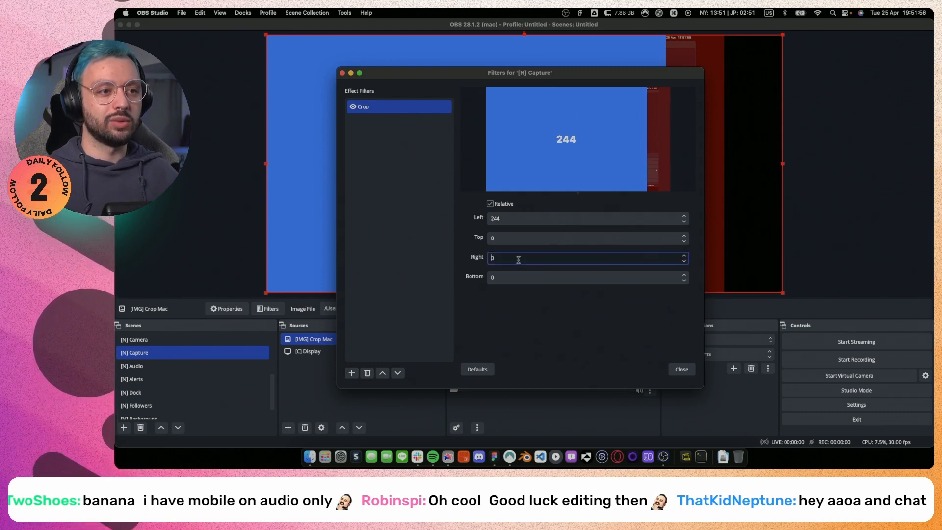
type("244")
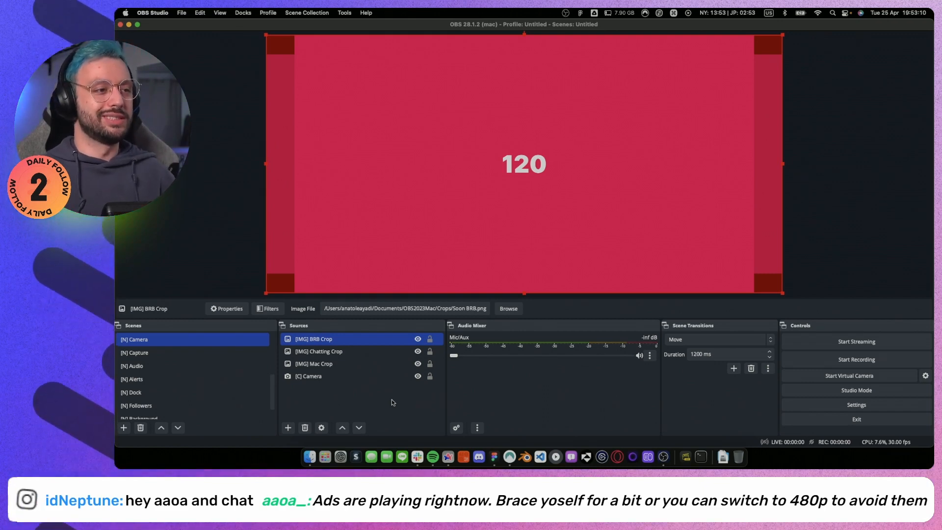
Add a Crop/Pad filter named Crop to the [N] Camera scene.
right_click(168, 339)
left_click(196, 287)
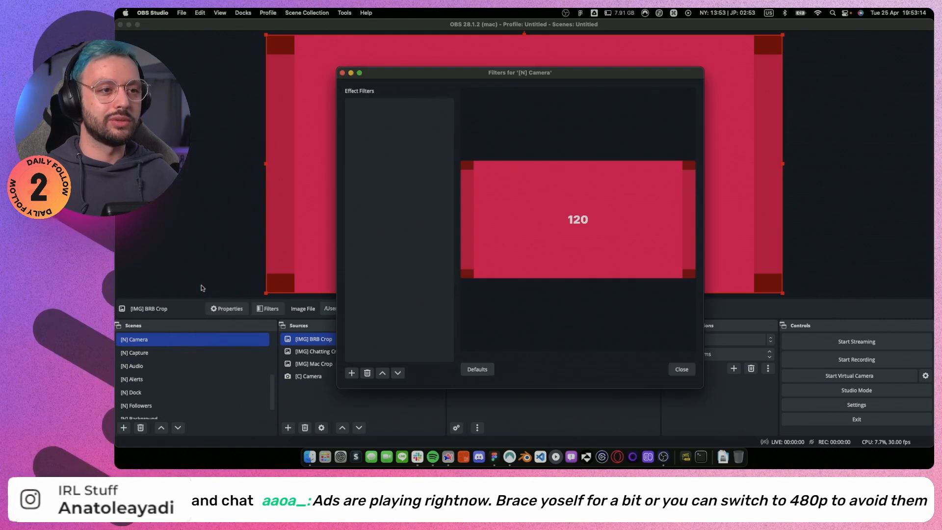
left_click(352, 374)
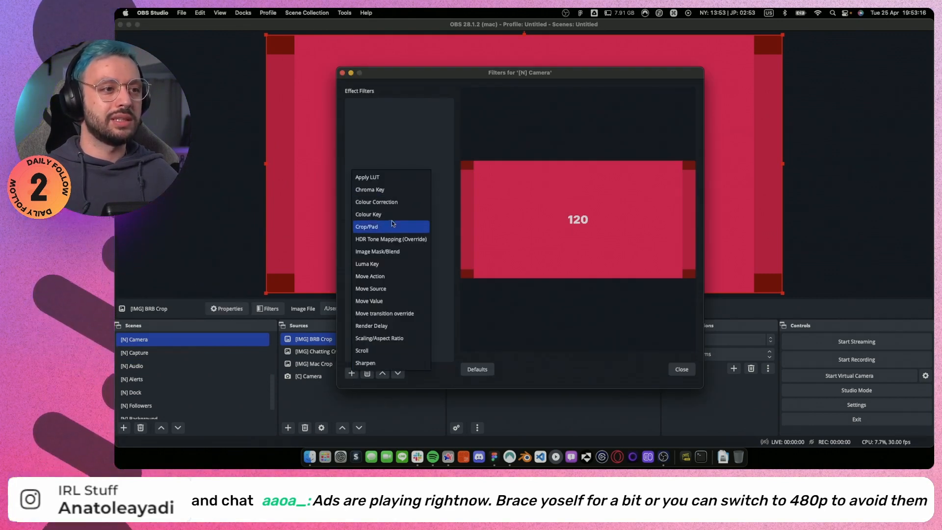
left_click(392, 224)
type("C")
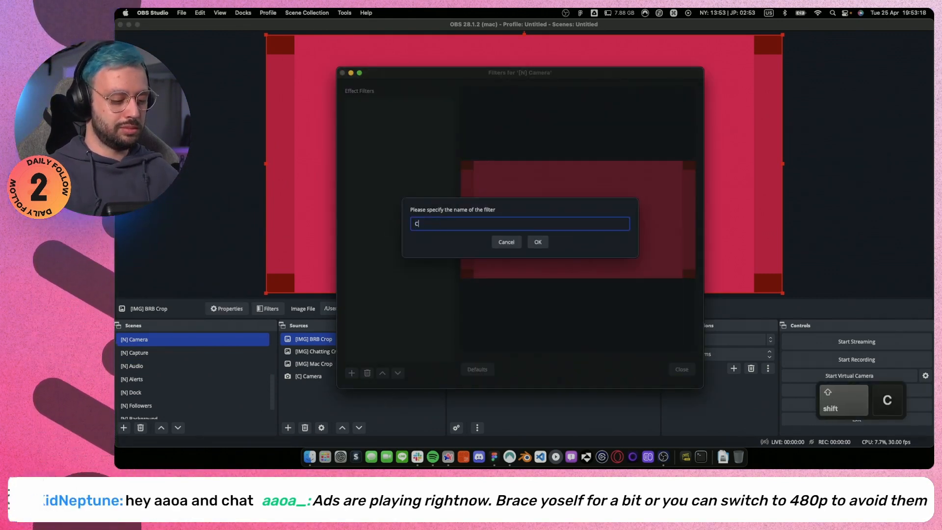
type("rao")
key("BackSpace")
key("BackSpace")
type("op")
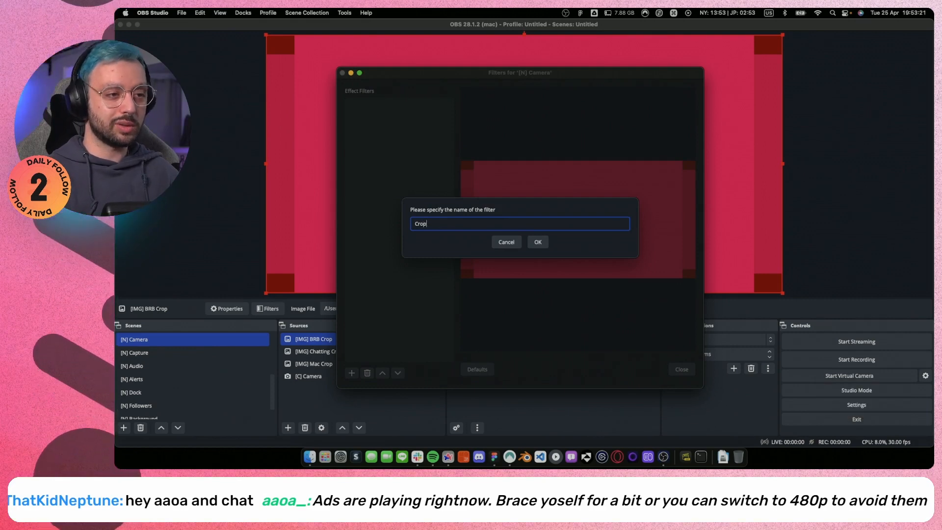
key("Return")
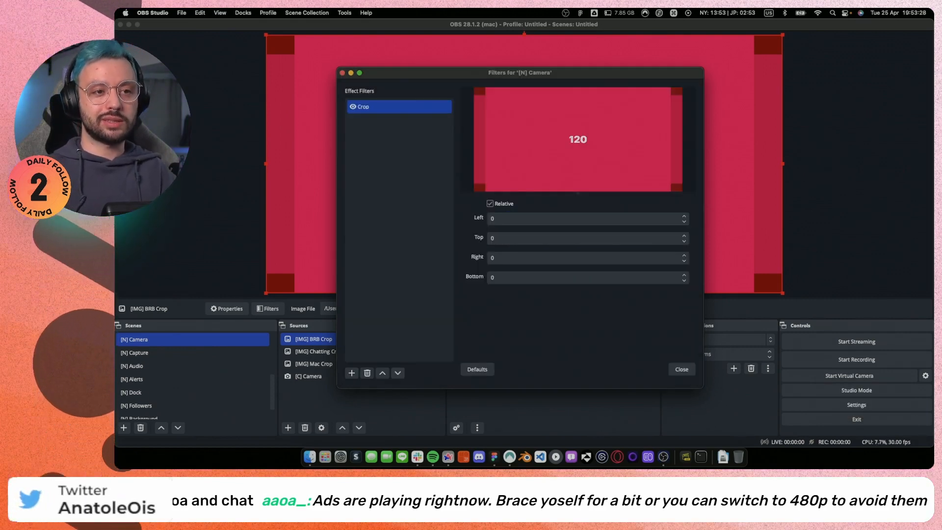
Add a Move Value filter named Crop Base to the [N] Camera scene.
left_click(352, 373)
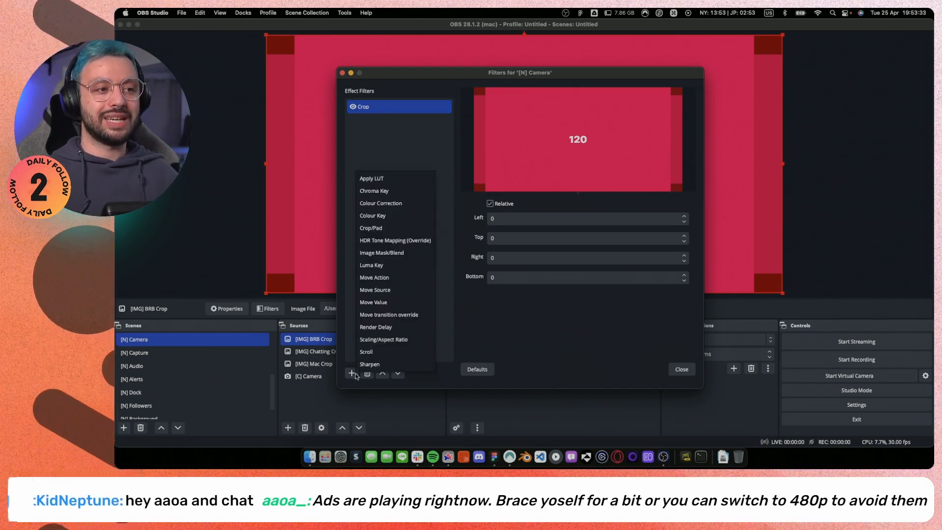
left_click(396, 303)
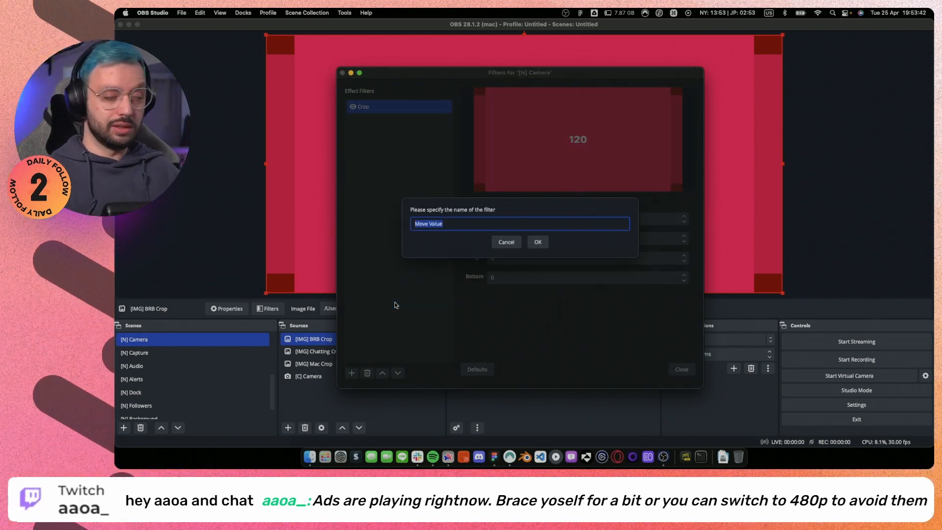
type("Crop")
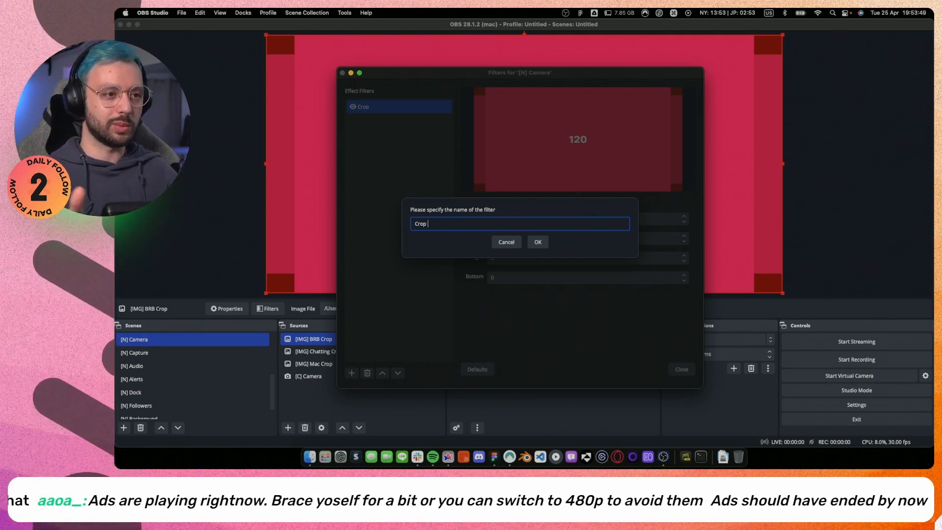
type(" Base")
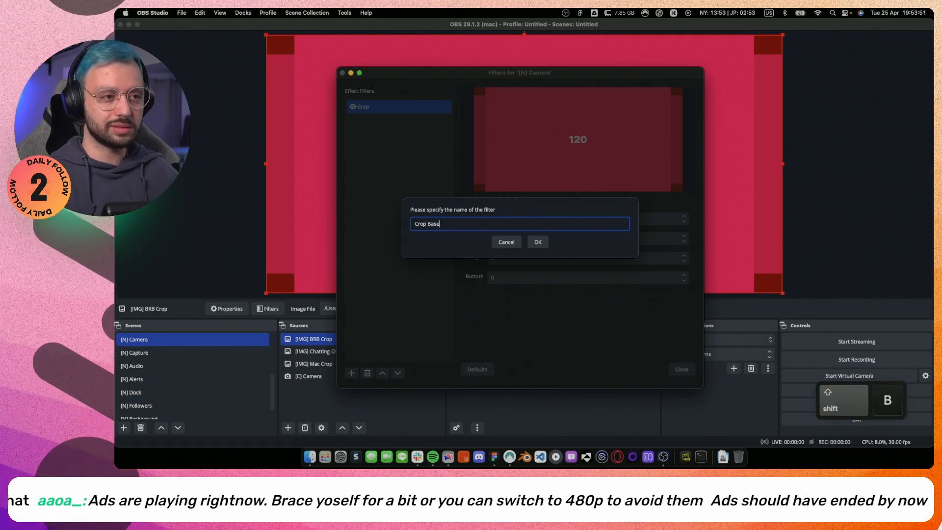
key("Return")
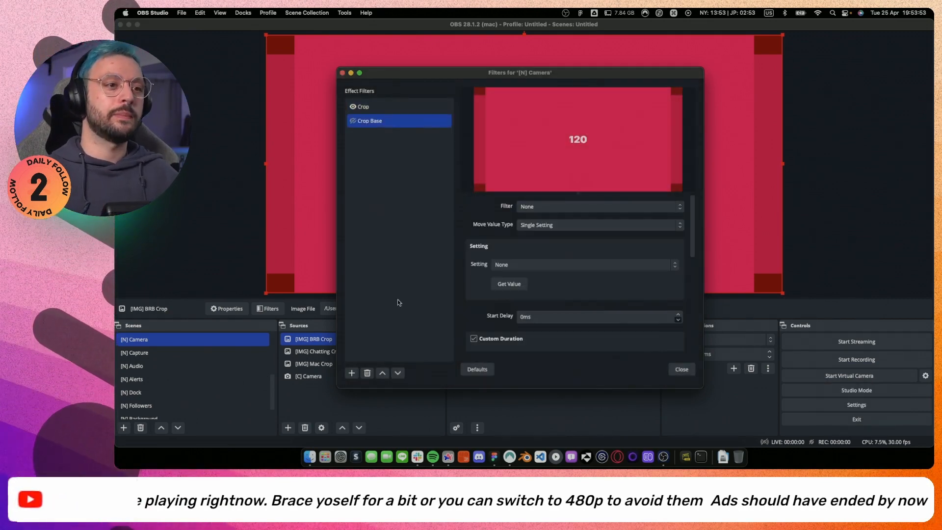
Target the Crop filter with Crop Base and set its move value type to Settings.
left_click(538, 207)
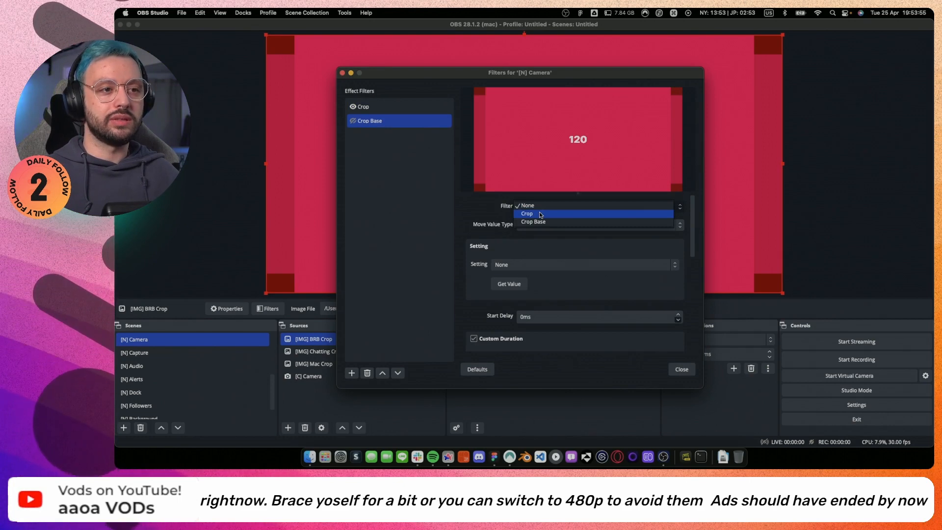
left_click(540, 215)
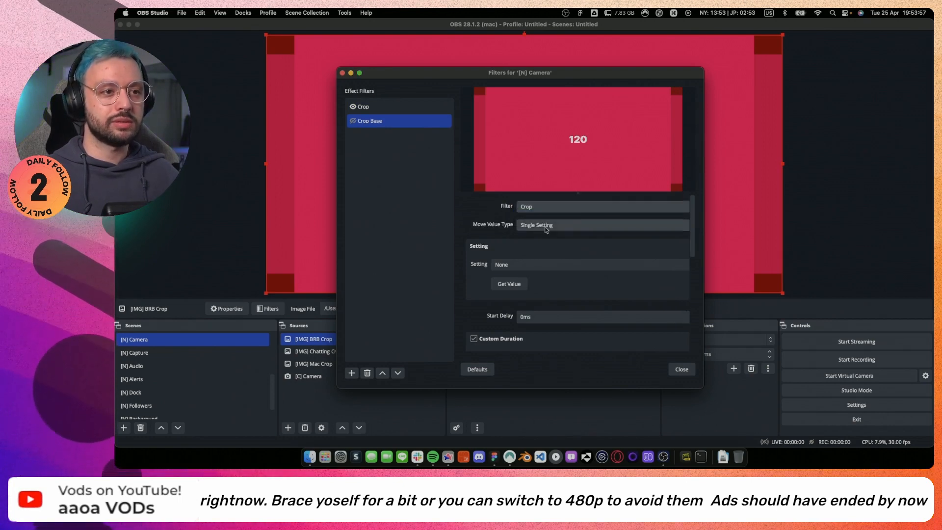
left_click(543, 224)
left_click(546, 233)
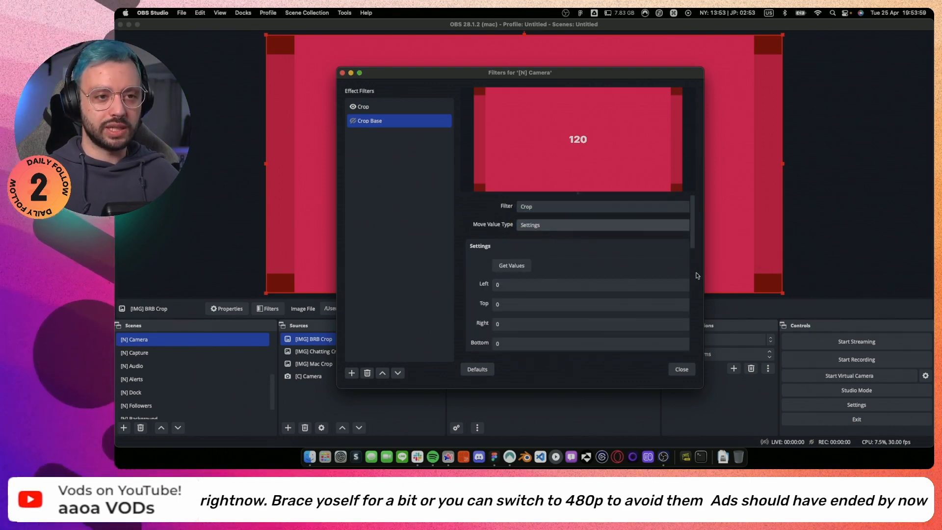
Widen the filters window and set Crop Base's left and right values to 120.
left_click_drag(705, 273, 729, 273)
left_click_drag(730, 273, 724, 272)
left_click_drag(502, 225, 483, 224)
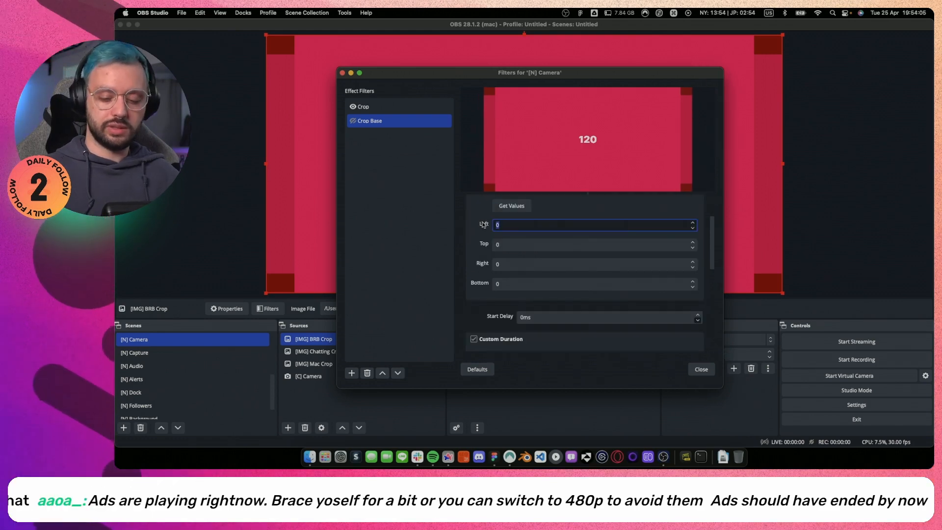
left_click(496, 265)
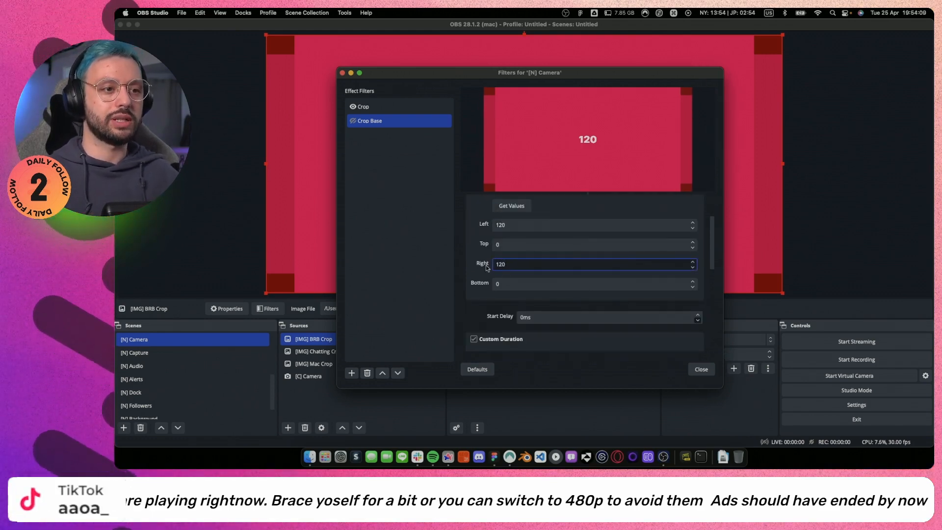
scroll(475, 304, "down", 5)
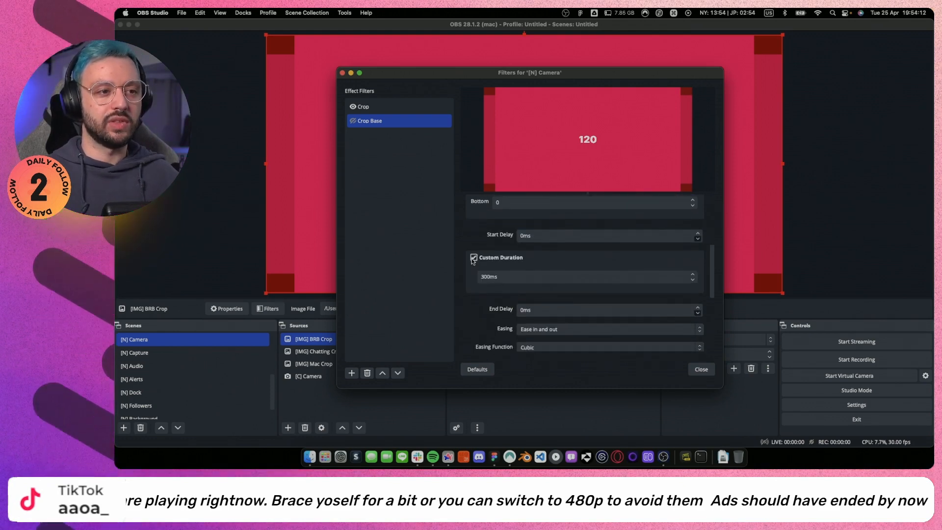
scroll(470, 304, "up", 5)
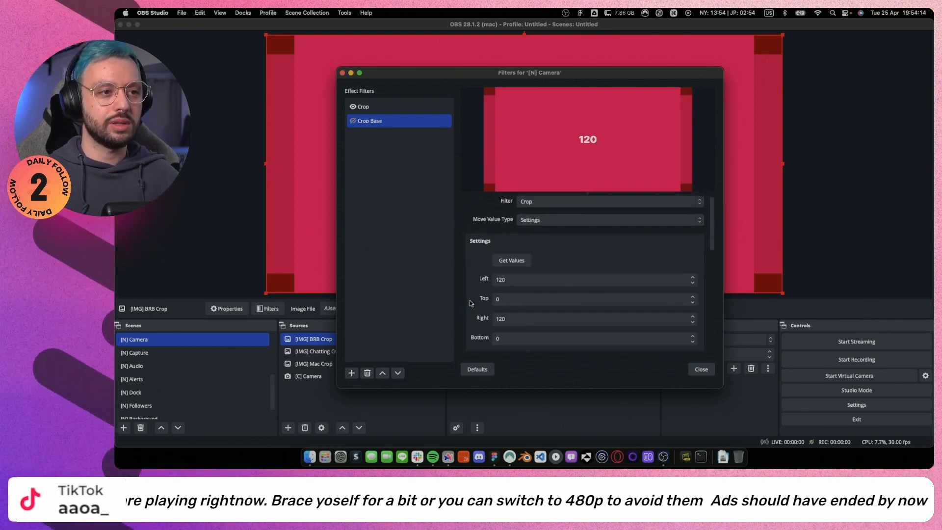
Set Crop Base's start trigger to Enable so it starts when the filter's eye icon is enabled.
scroll(470, 303, "down", 10)
scroll(470, 303, "down", 3)
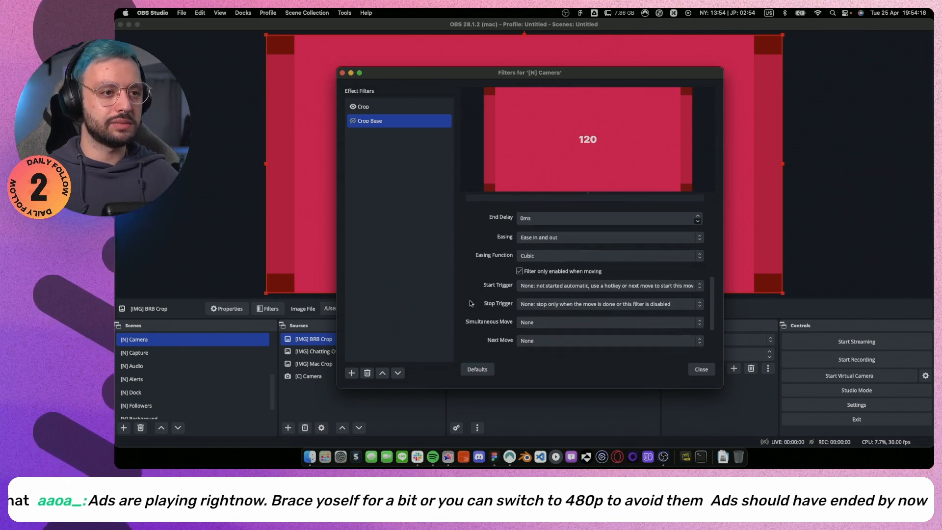
left_click(547, 263)
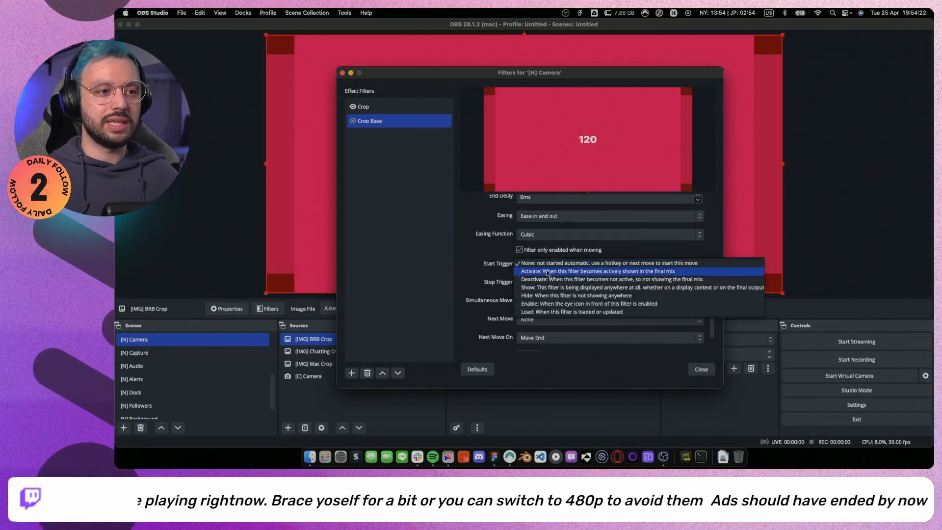
left_click(550, 304)
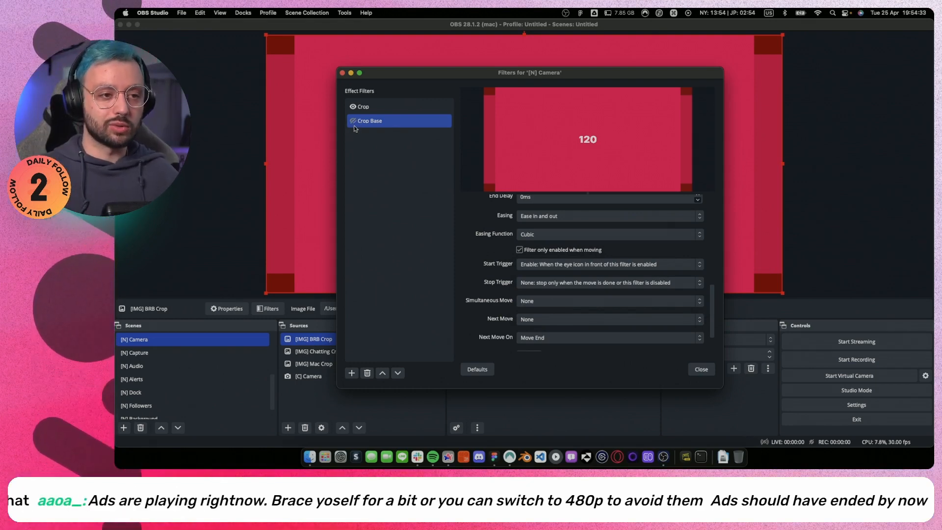
scroll(490, 316, "down", 3)
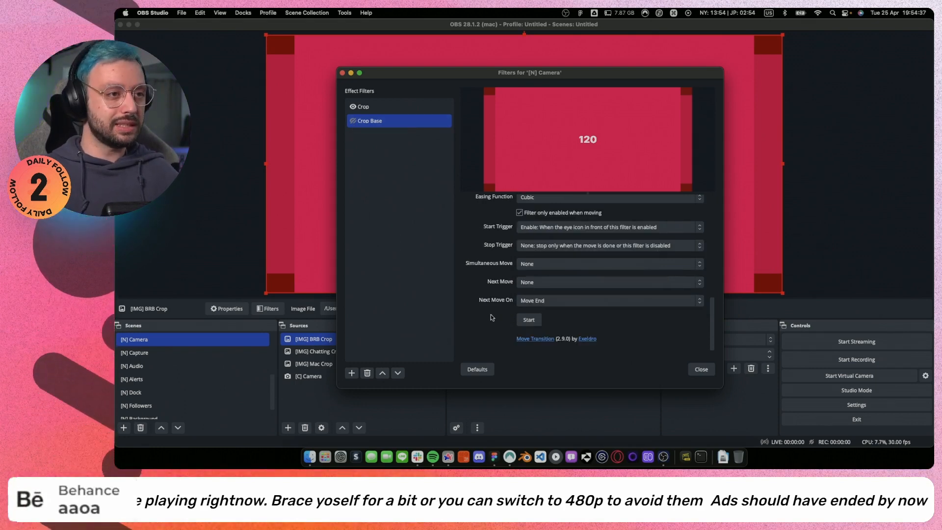
Duplicate the Crop Base filter and name the copy Crop Chatting.
right_click(380, 125)
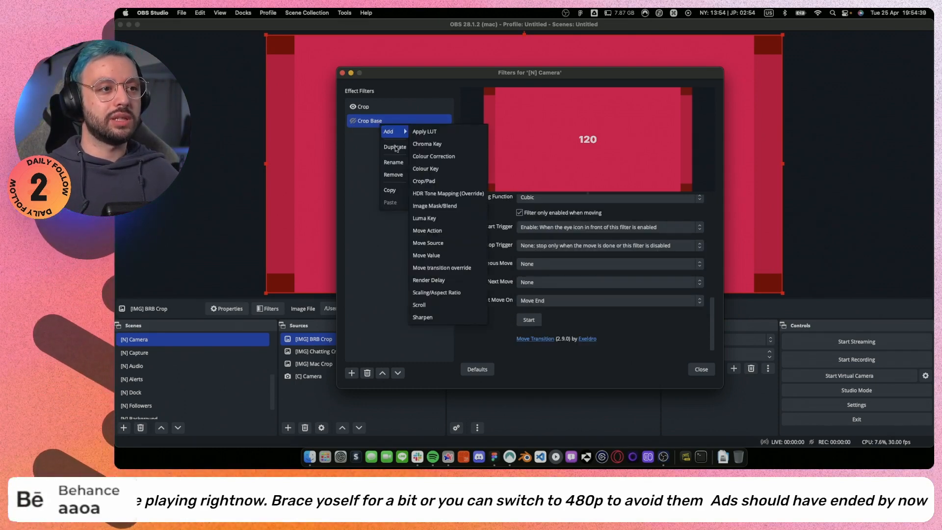
left_click(391, 147)
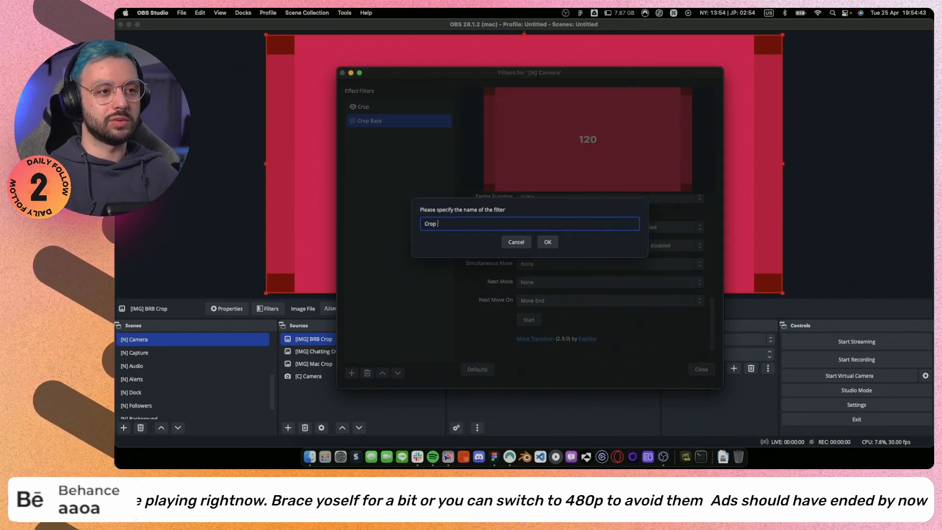
key("shift")
type("Crop ")
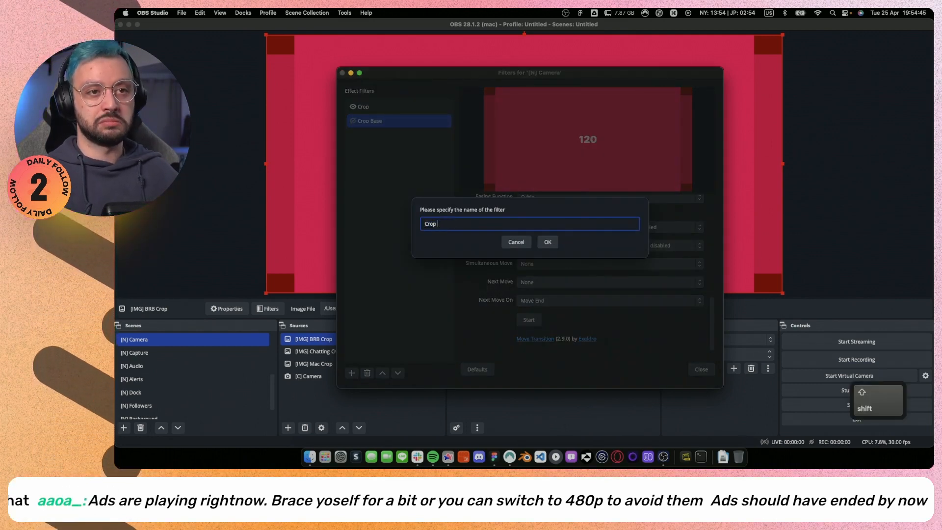
type("Chatting")
left_click(547, 242)
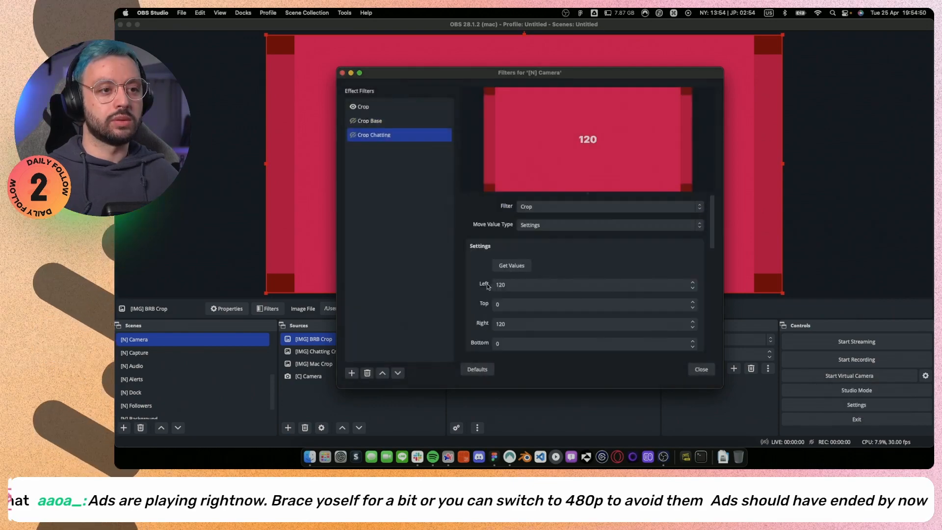
Look up the Crops / Chatting frame in Figma and set Crop Chatting's left and right to 0, top and bottom to 82.
key("ctrl+Right")
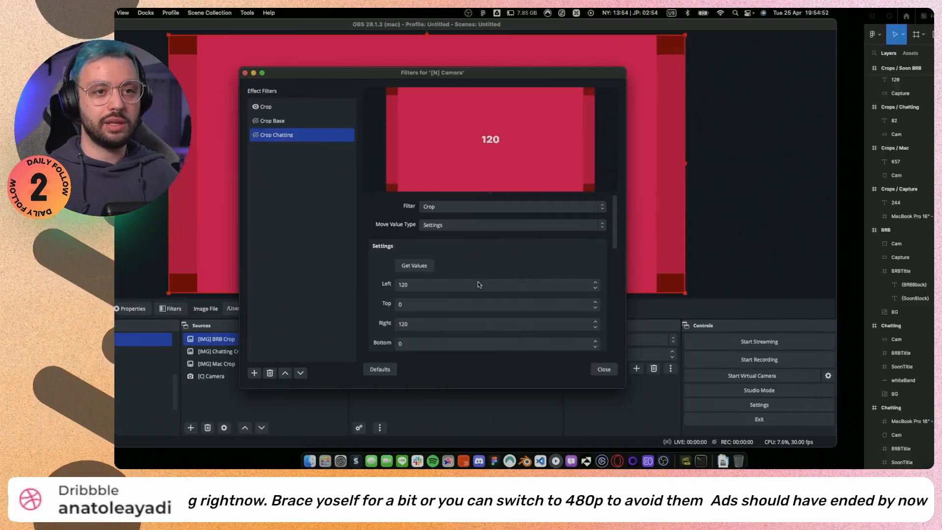
scroll(542, 326, "up", 5)
scroll(624, 323, "right", 2)
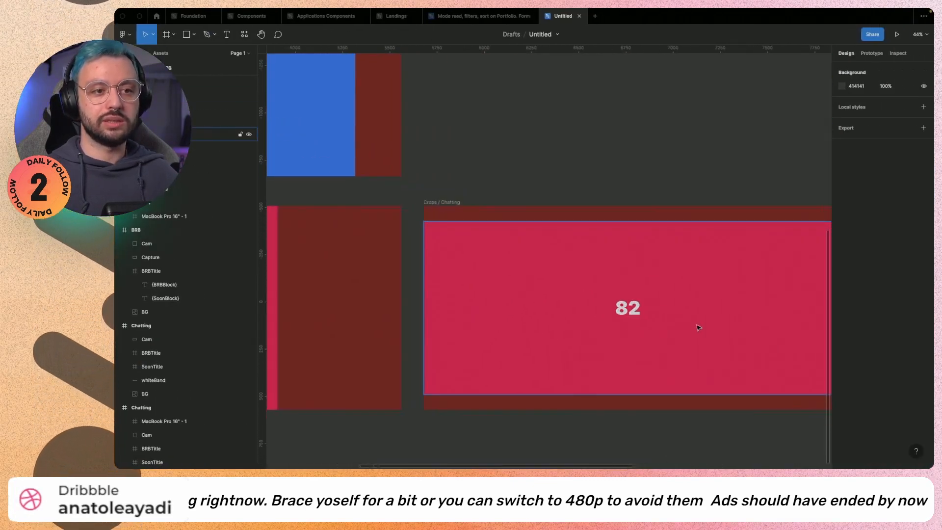
key("ctrl+Left")
left_click(514, 286)
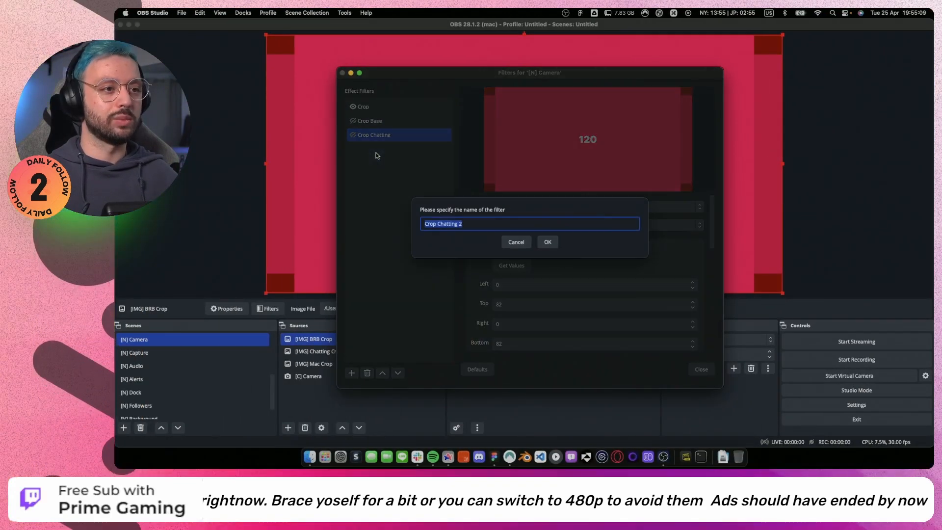
Duplicate the Crop Chatting filter and name the copy Crop Mac.
type("Crop Ch")
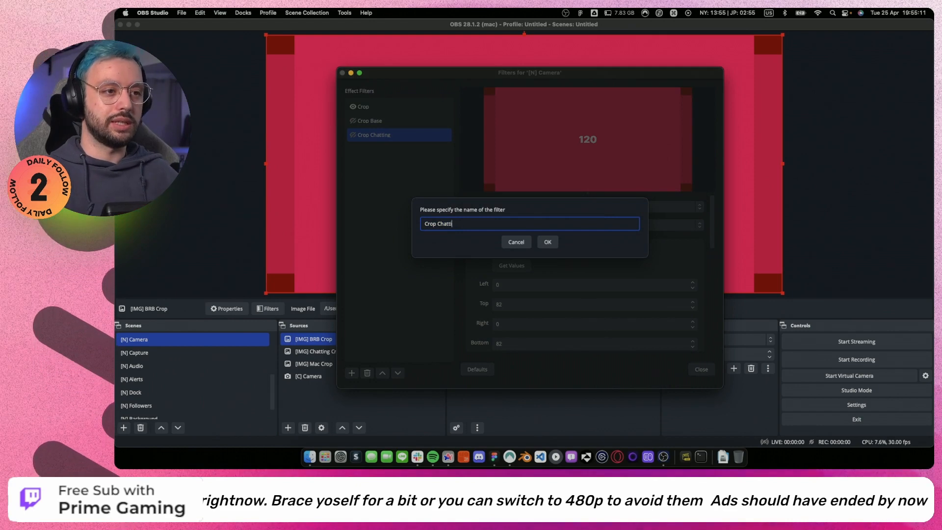
type("Mac")
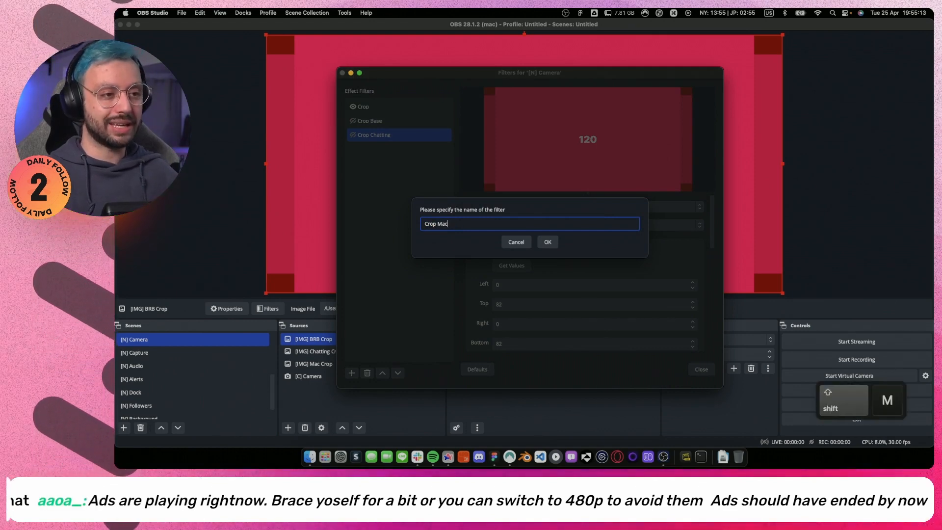
key("Return")
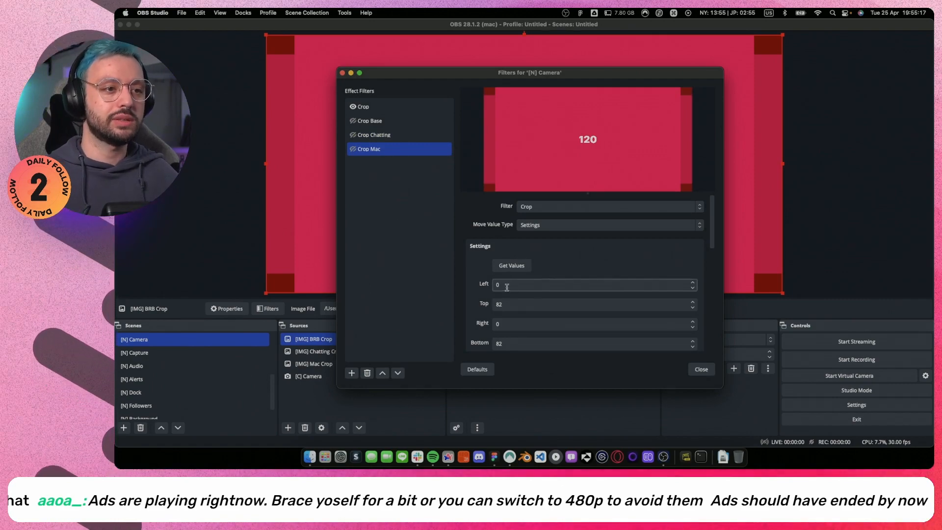
Look up the crop value on the Crops / Mac frame in Figma and open Crop Mac's left value for editing.
key("ctrl+Right")
scroll(532, 300, "down", 5)
scroll(515, 300, "left", 2)
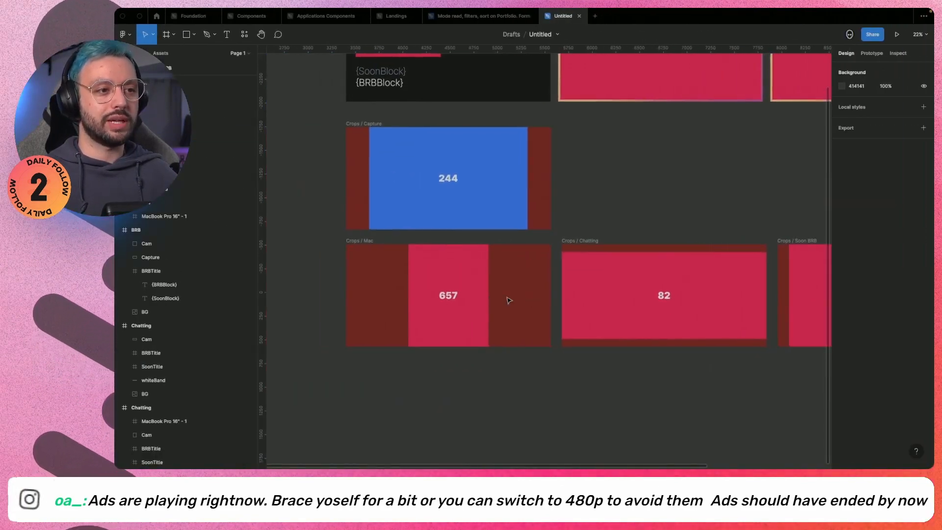
scroll(508, 301, "up", 5)
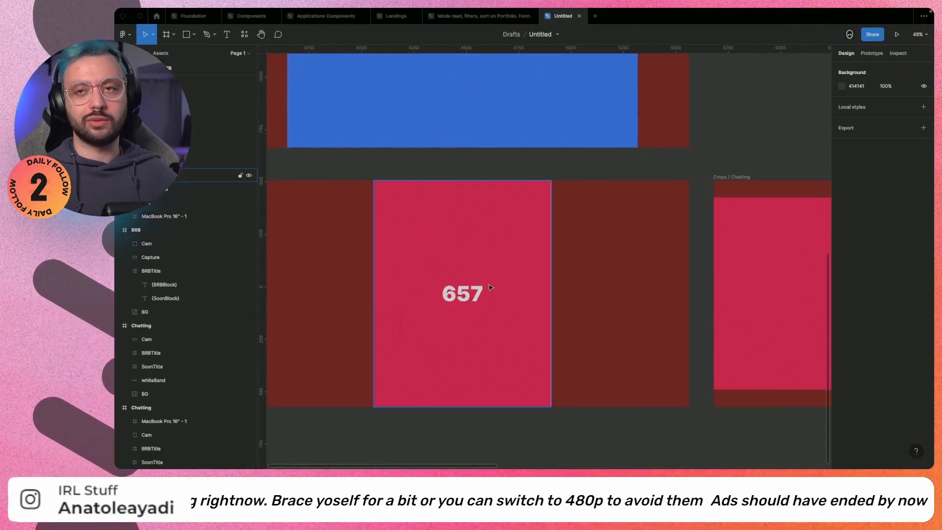
key("ctrl+Left")
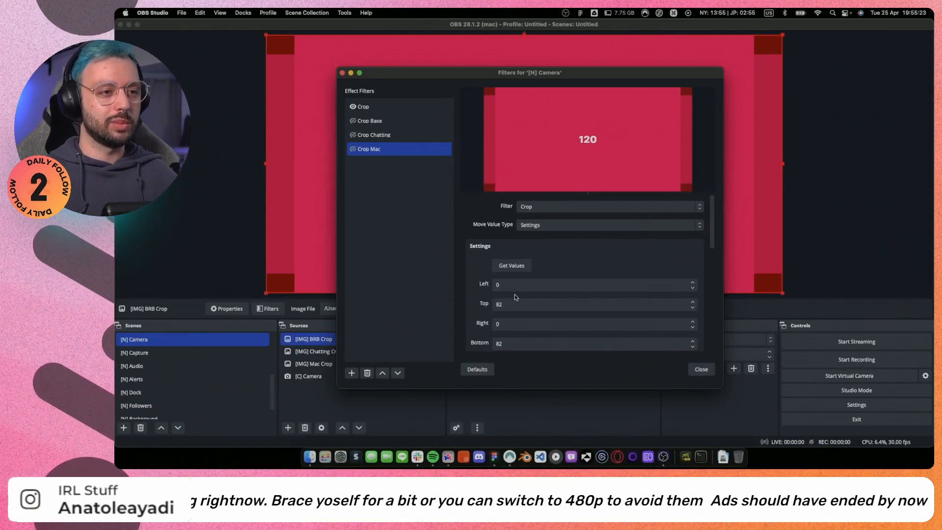
left_click(496, 286)
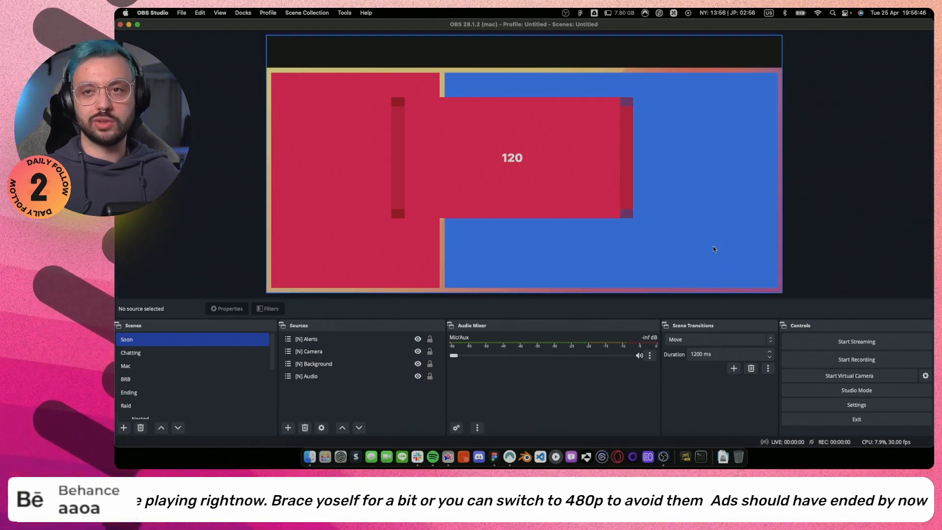
In the [N] Background scene, hide the [IMG] Chatting and [IMG] Mac sources and select [BS] Animated Background.
scroll(178, 375, "down", 5)
left_click(178, 374)
left_click(176, 413)
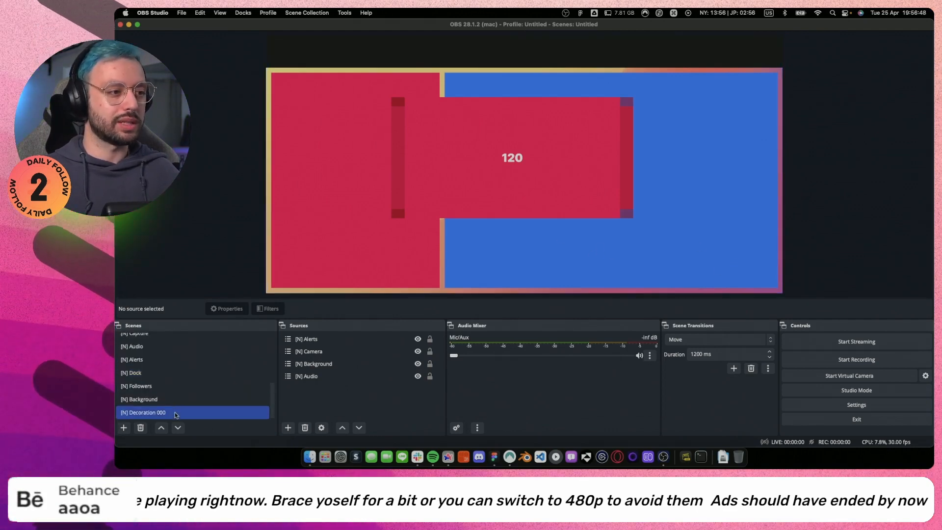
left_click(176, 399)
left_click(353, 339)
left_click(412, 364, "super")
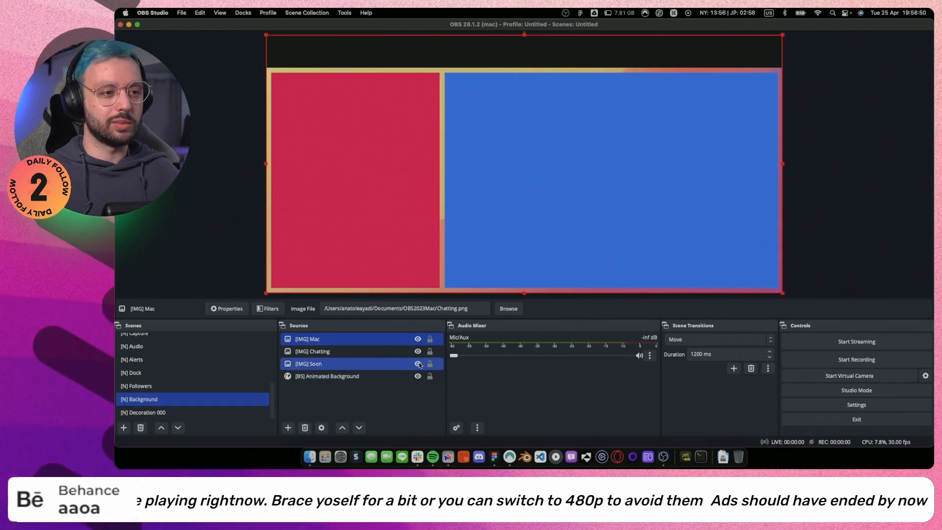
left_click(418, 352)
left_click(418, 339)
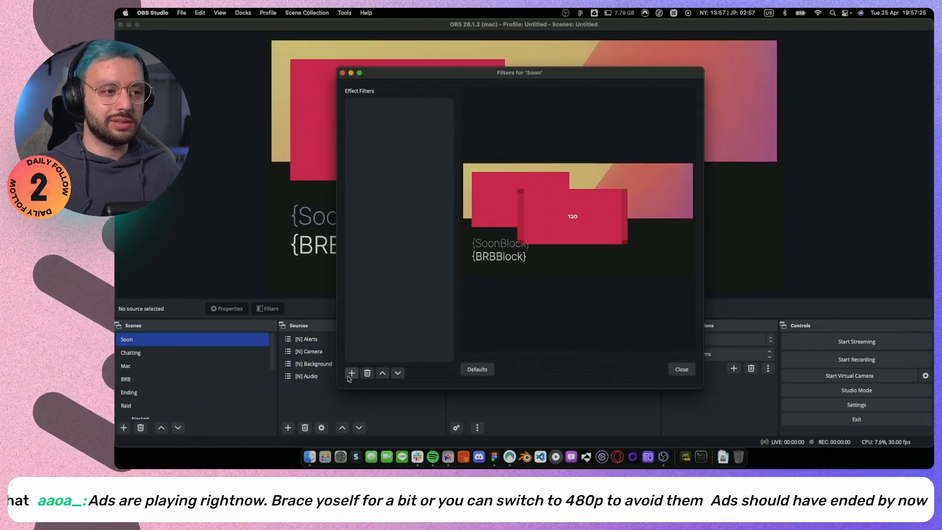
left_click(348, 376)
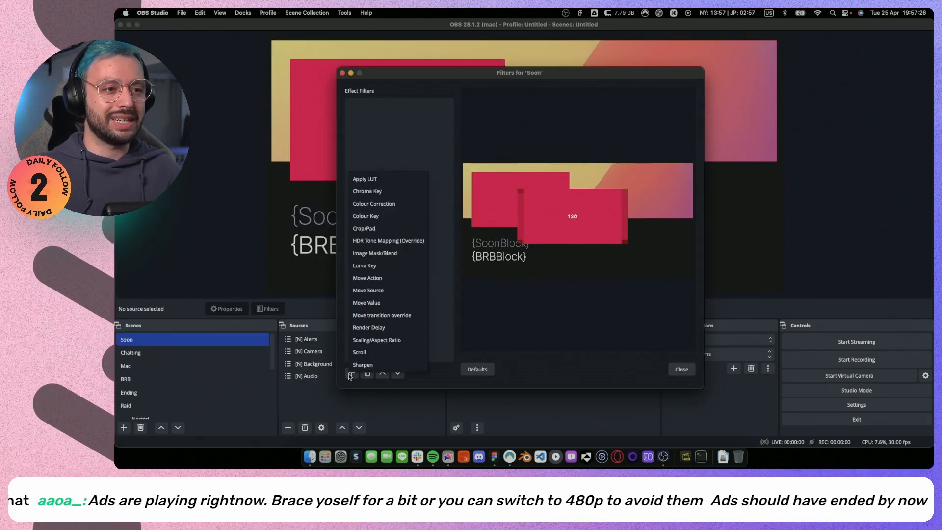
Add a Move Source filter named Camera Crop to the Soon scene.
left_click(380, 290)
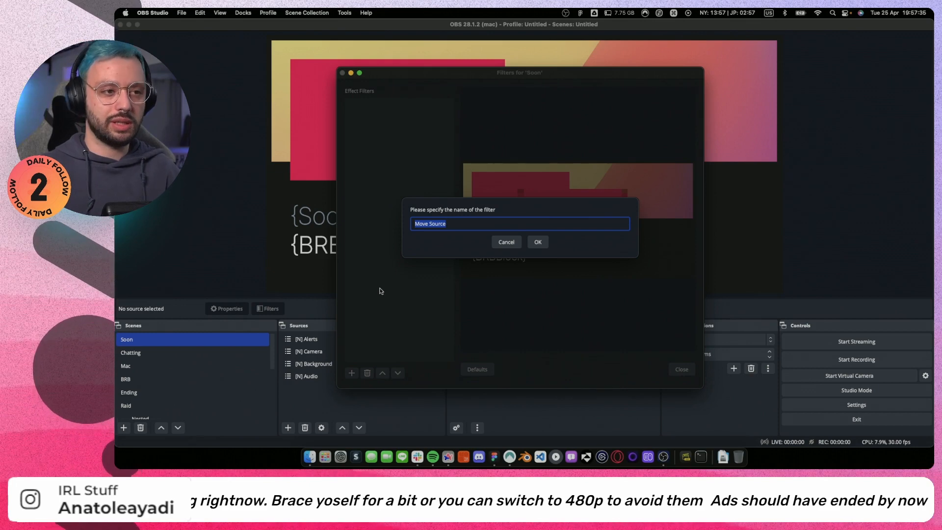
type("C")
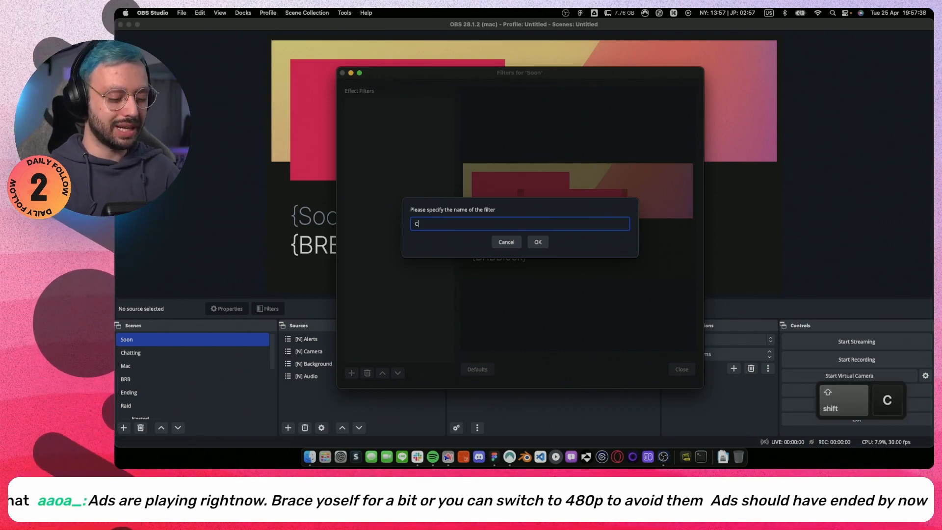
type("amera")
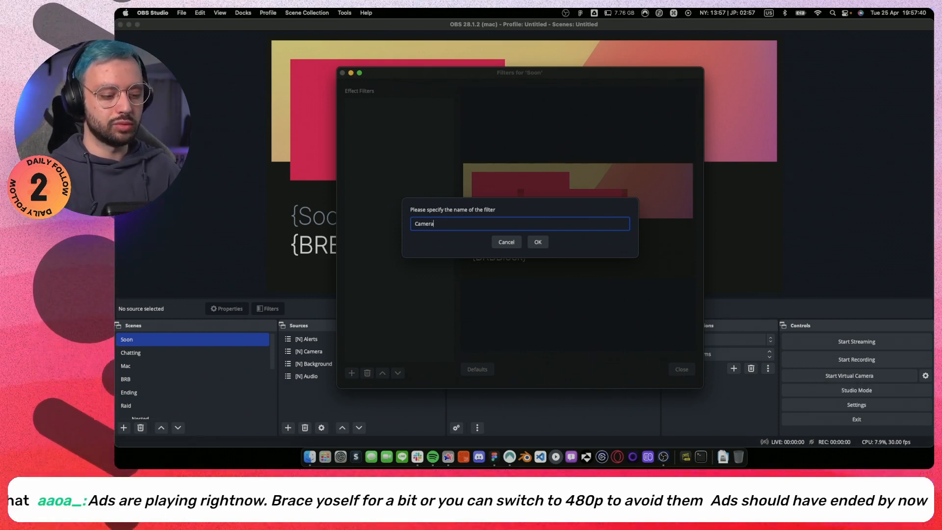
type(" Crop")
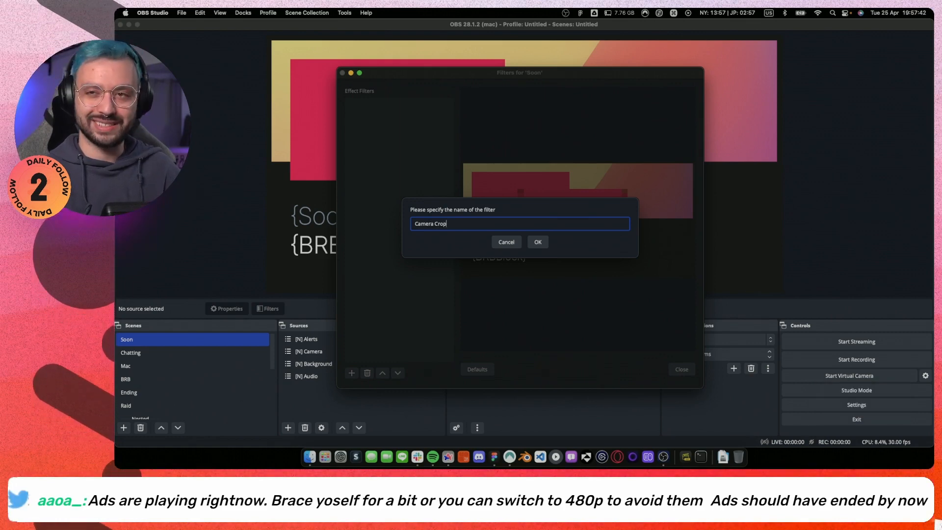
key("Return")
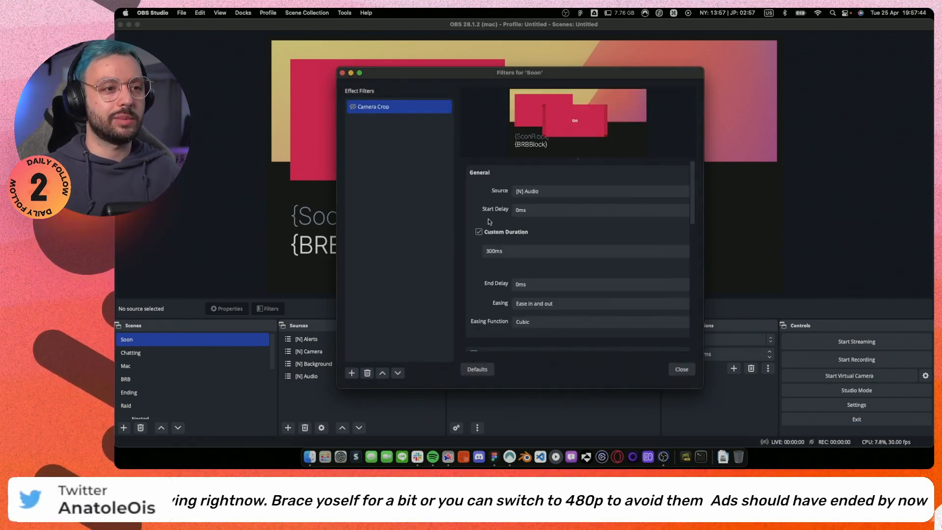
Set Camera Crop's source to [N] Camera and turn off its Transform option.
left_click(565, 191)
left_click(565, 205)
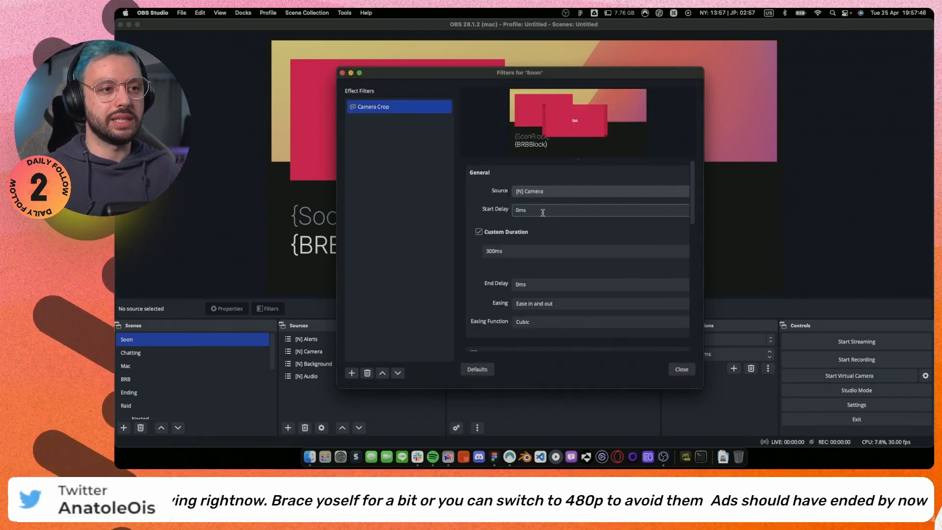
left_click(490, 233)
scroll(491, 235, "down", 5)
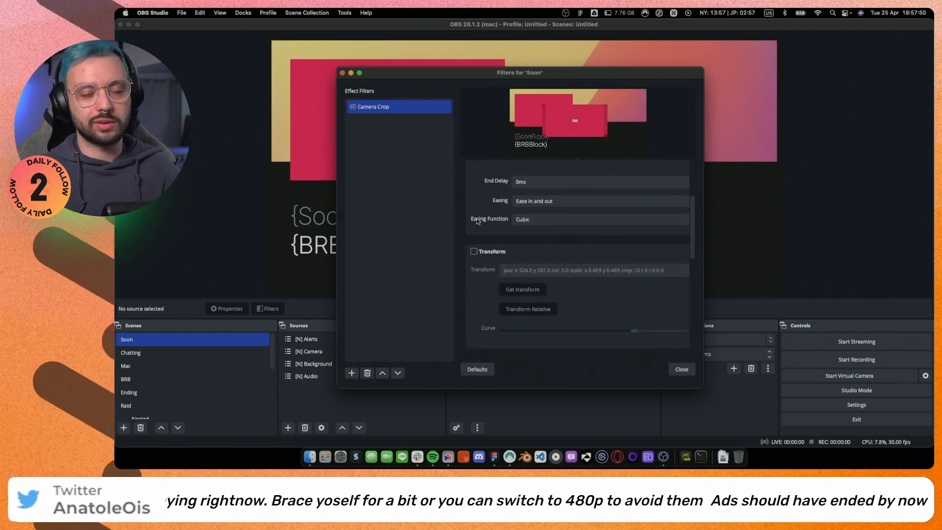
Set Camera Crop's start trigger to Activate, when the filter becomes actively shown in the final mix.
scroll(483, 222, "down", 5)
scroll(496, 224, "down", 3)
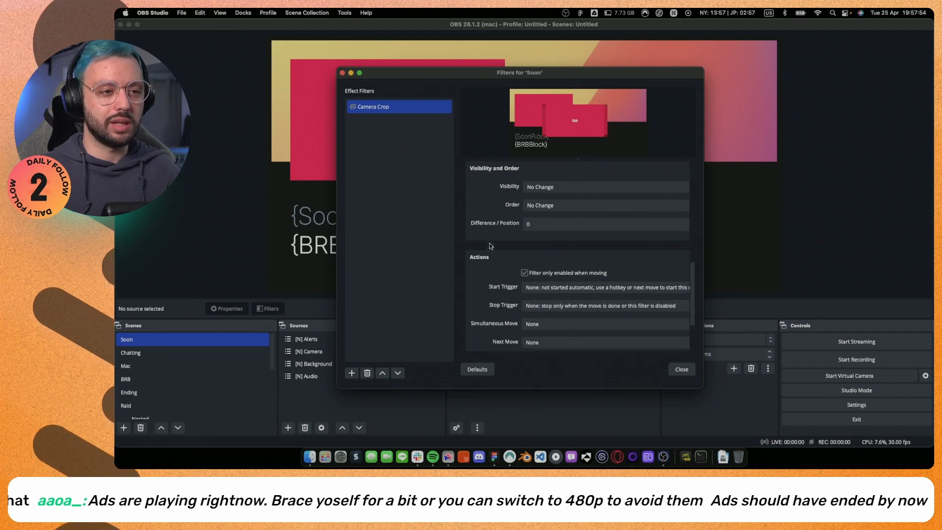
left_click(550, 235)
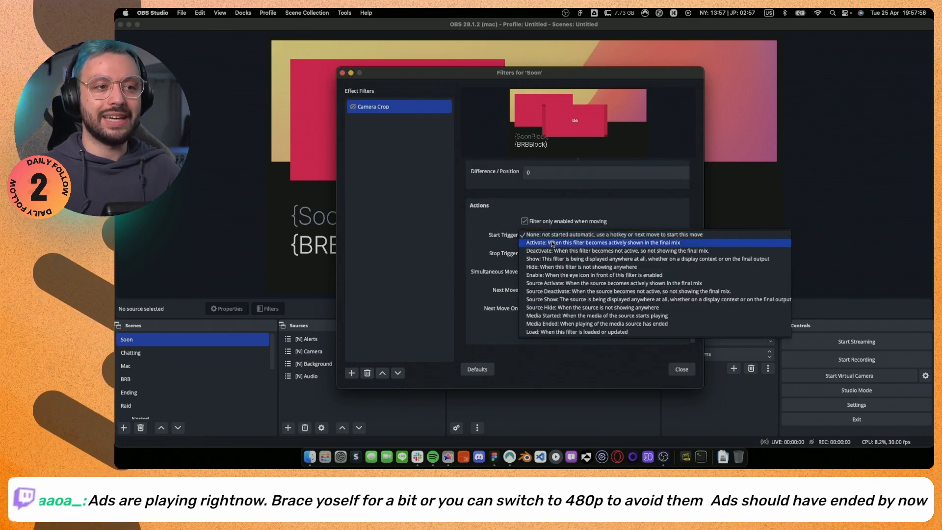
left_click(552, 243)
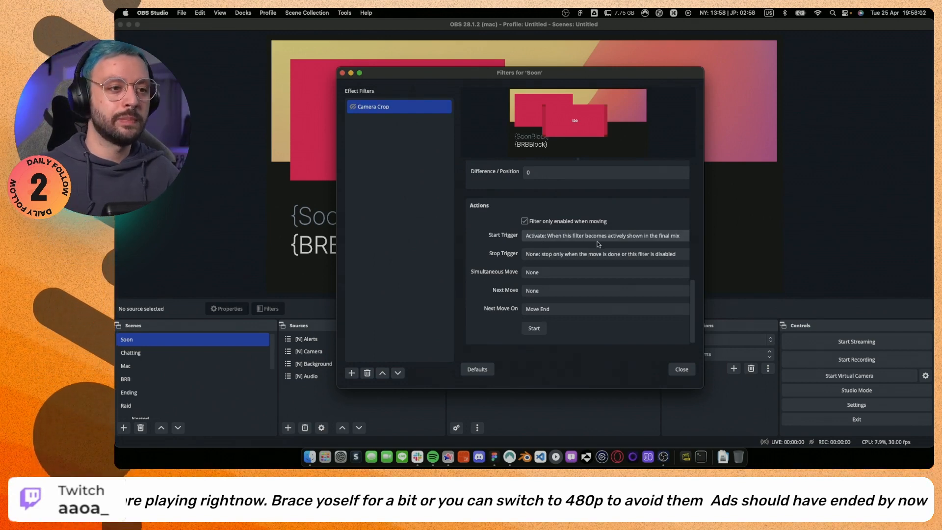
Set Camera Crop's simultaneous move to Crop Base and shift the filters window aside to uncover the scene preview.
left_click(542, 273)
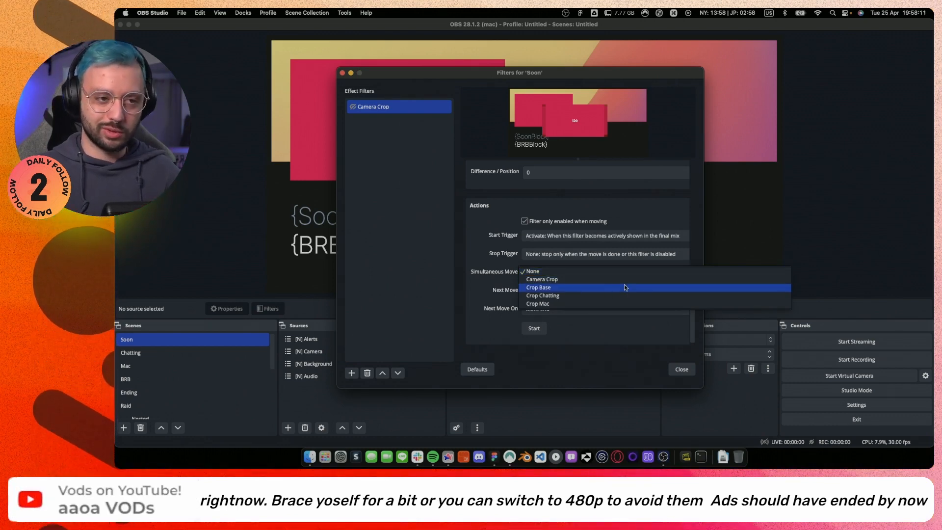
left_click(565, 292)
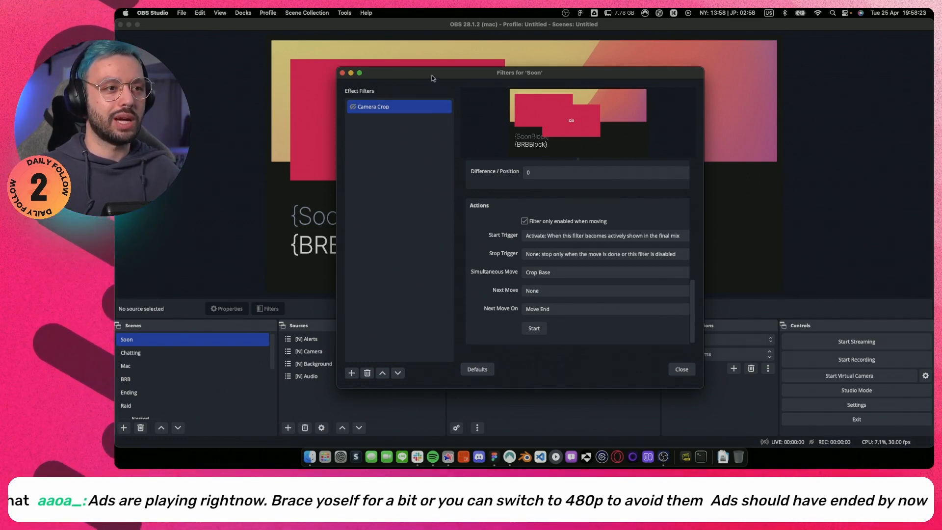
left_click_drag(432, 75, 551, 165)
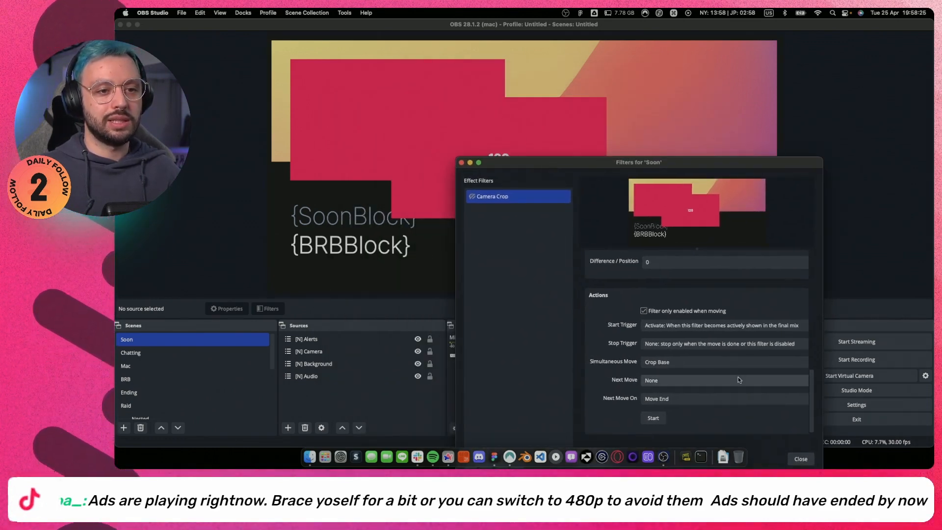
Close the filters window and move the [N] Camera source onto the matching red placeholder in the Soon scene's background.
left_click(804, 459)
left_click(469, 110)
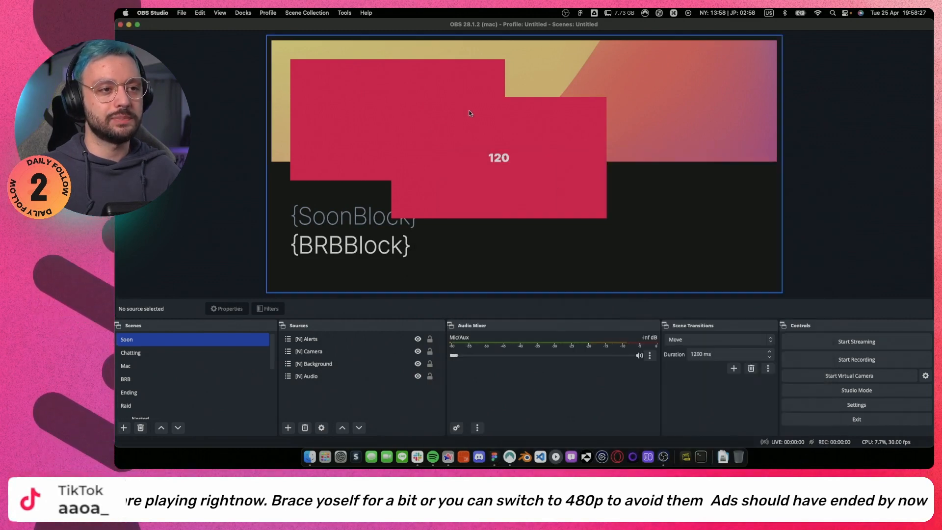
left_click_drag(535, 150, 461, 163)
Copy the filters from the Soon scene and paste them into the Chatting scene.
right_click(173, 340)
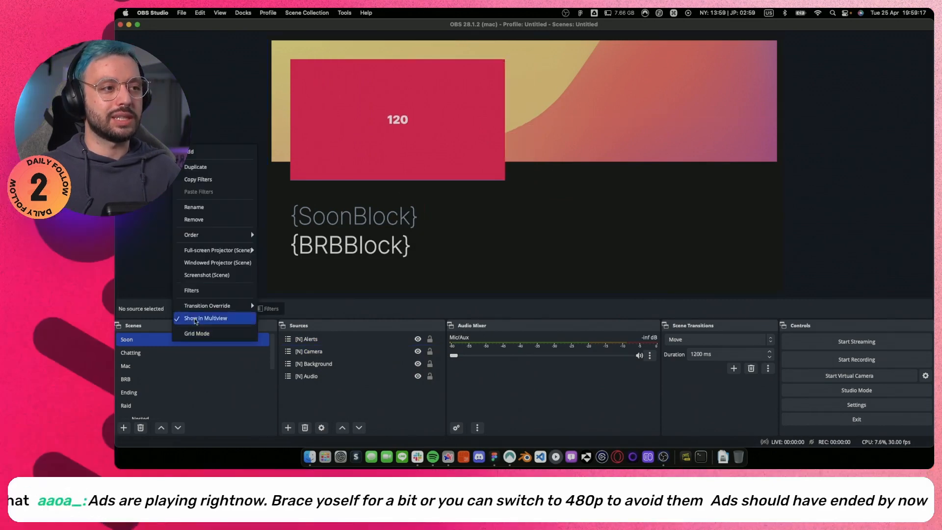
left_click(213, 181)
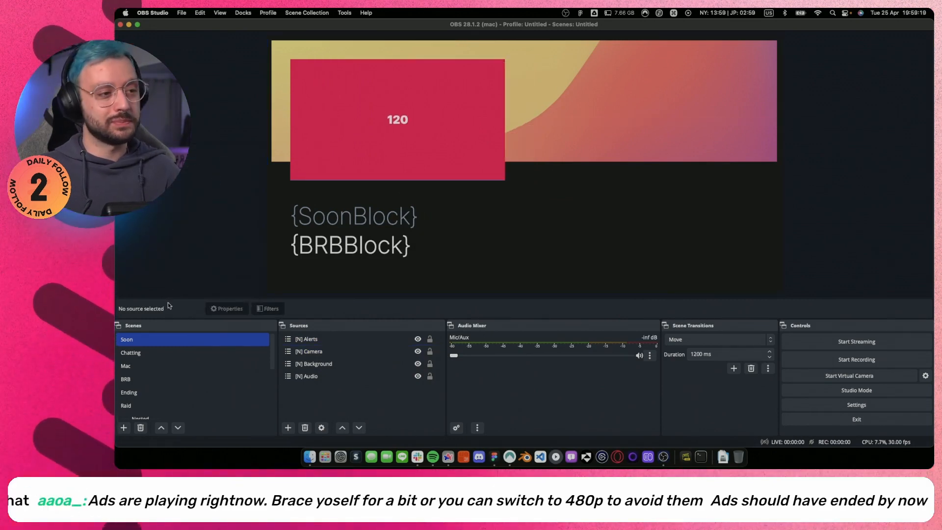
left_click(148, 351)
right_click(149, 351)
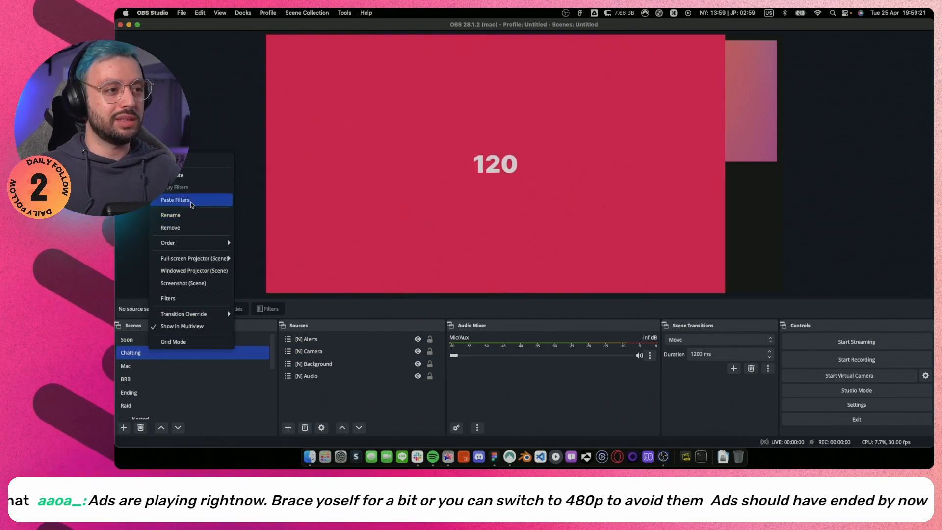
left_click(191, 201)
Set the Chatting scene's Camera Crop simultaneous move to Crop Chatting and enable the filter to run the crop.
double_click(190, 353)
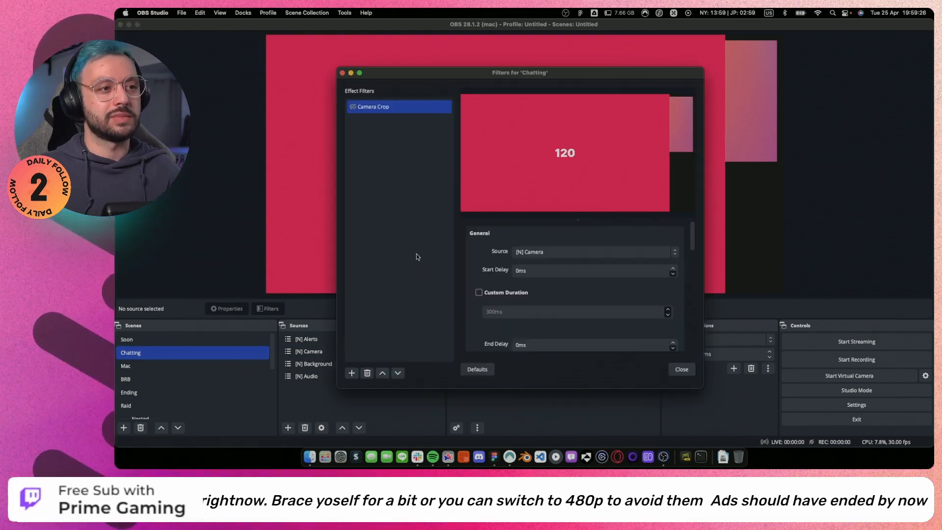
scroll(484, 259, "down", 8)
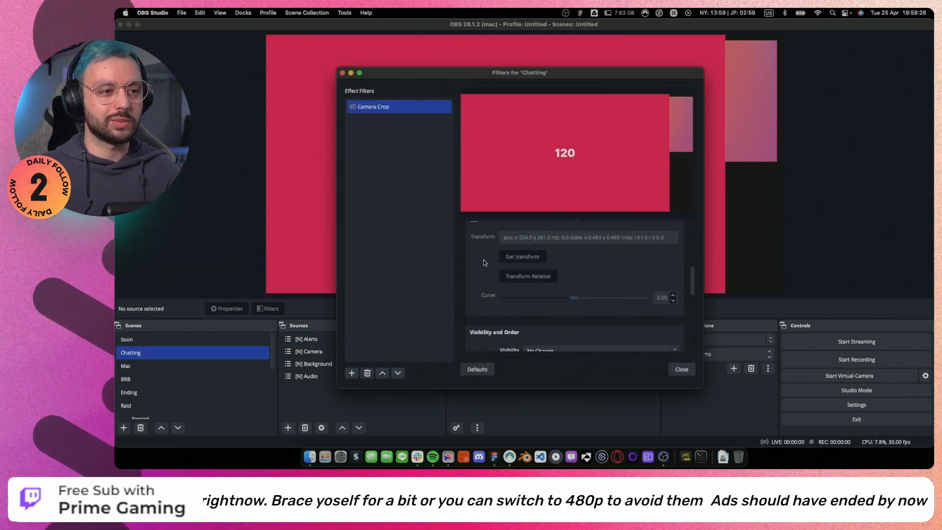
scroll(489, 273, "down", 2)
left_click(557, 314)
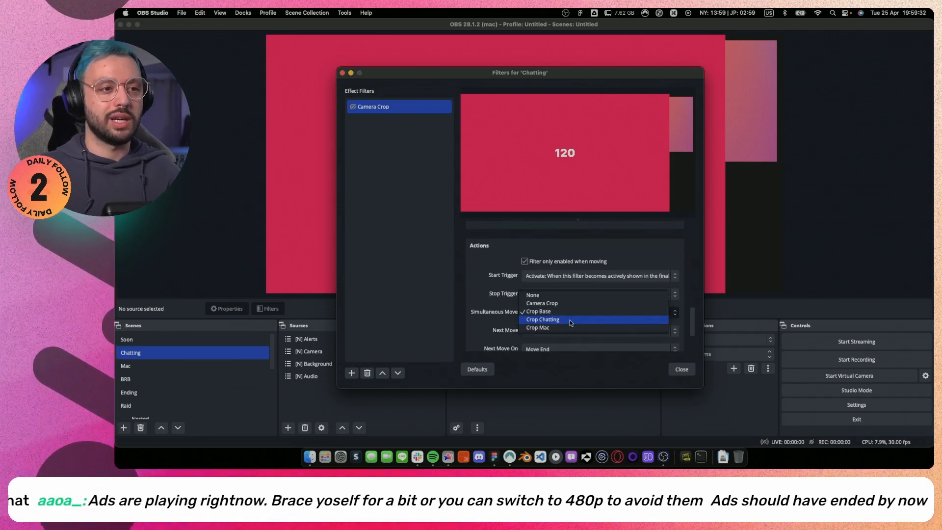
left_click(571, 319)
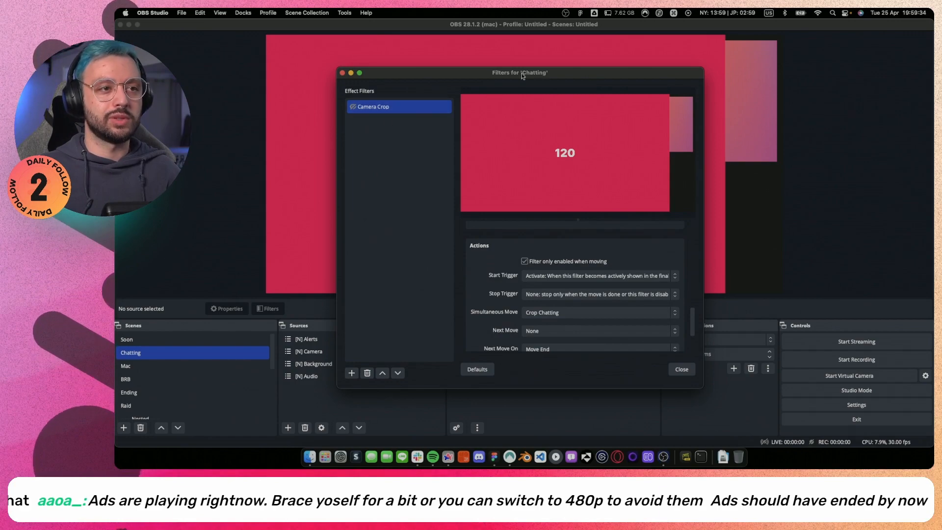
left_click(352, 108)
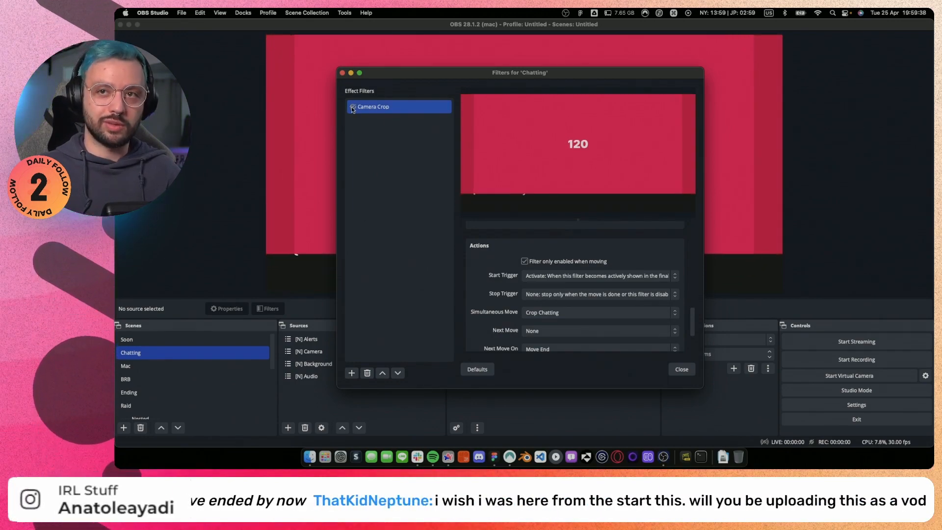
Fit [N] Camera inside the Chatting background frame at 2119 × 899 px, with its horizontal position at 1080 px.
left_click(737, 184)
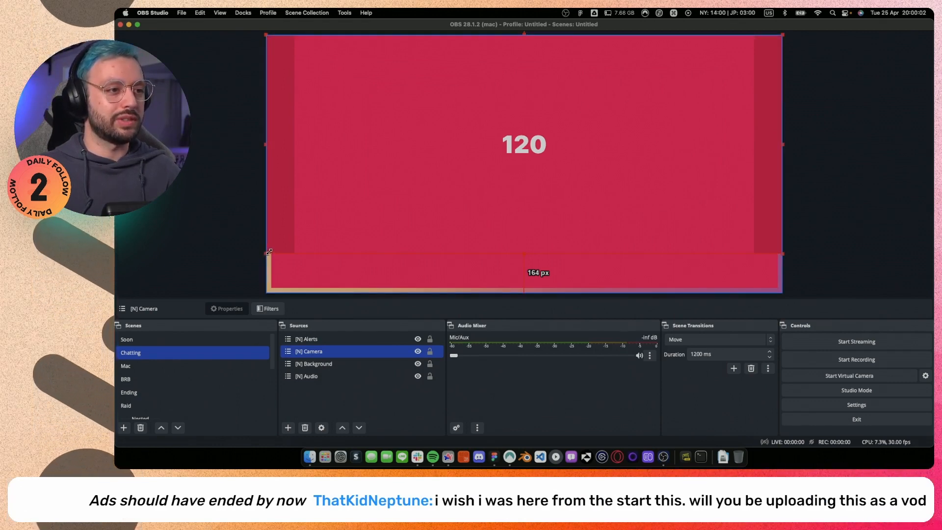
left_click_drag(266, 254, 273, 251)
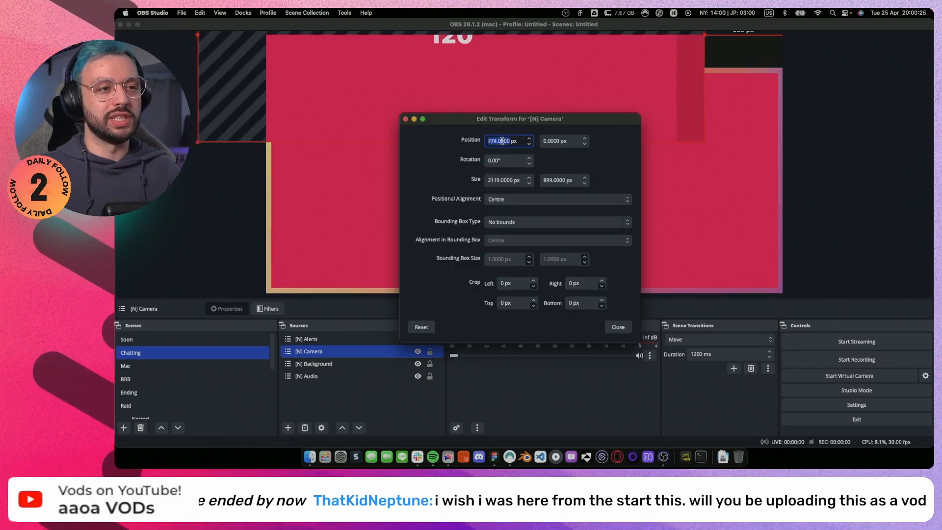
scroll(502, 140, "up", 10)
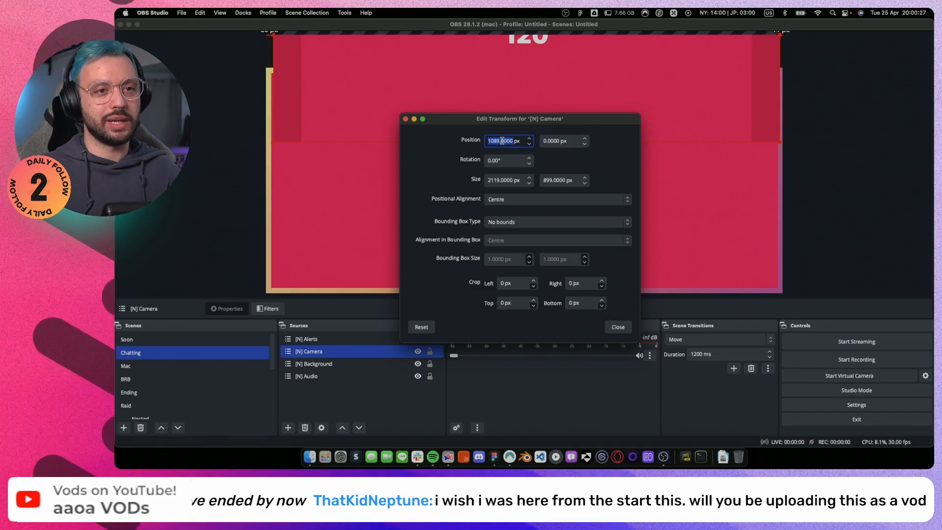
scroll(501, 140, "down", 3)
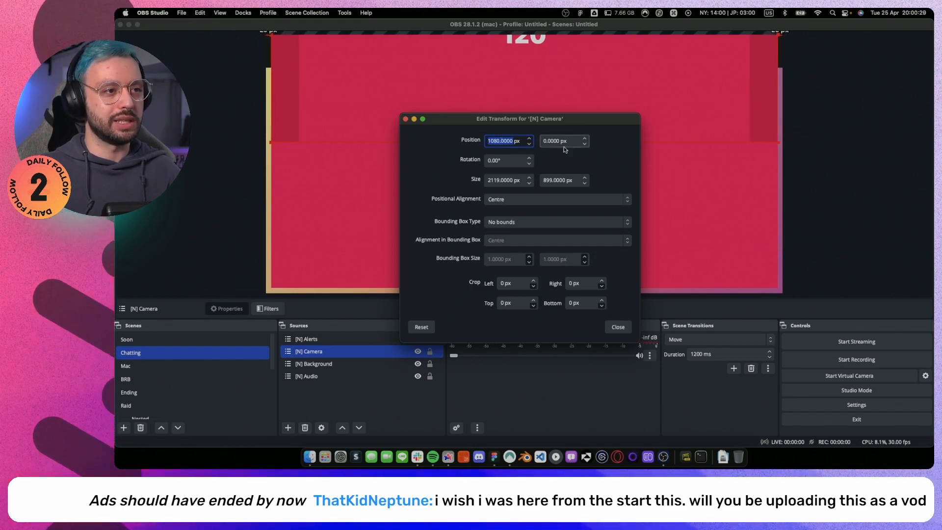
scroll(571, 140, "up", 20)
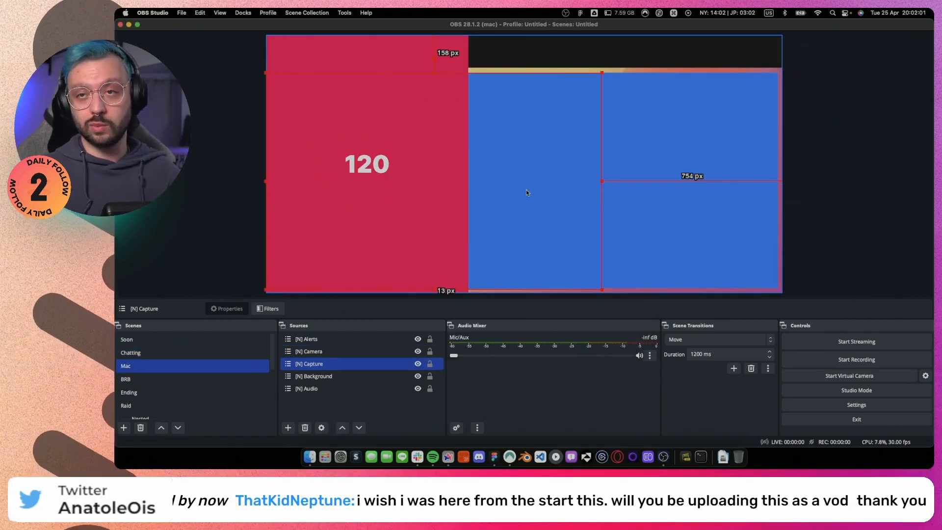
Switch to Figma, inspect the position and size of the blue capture frame in the camera-and-capture layout, and return to OBS.
key("super+e")
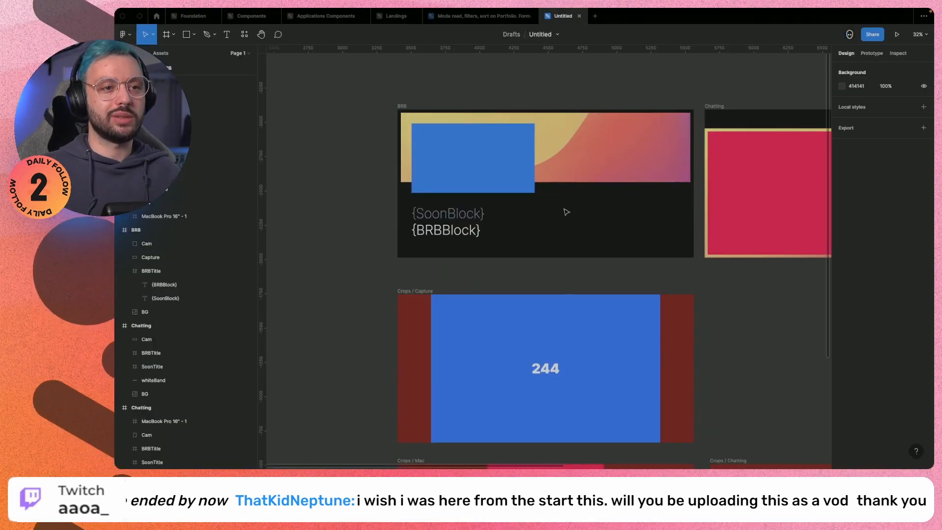
scroll(563, 210, "right", 10)
scroll(563, 210, "right", 5)
left_click(505, 181, "super")
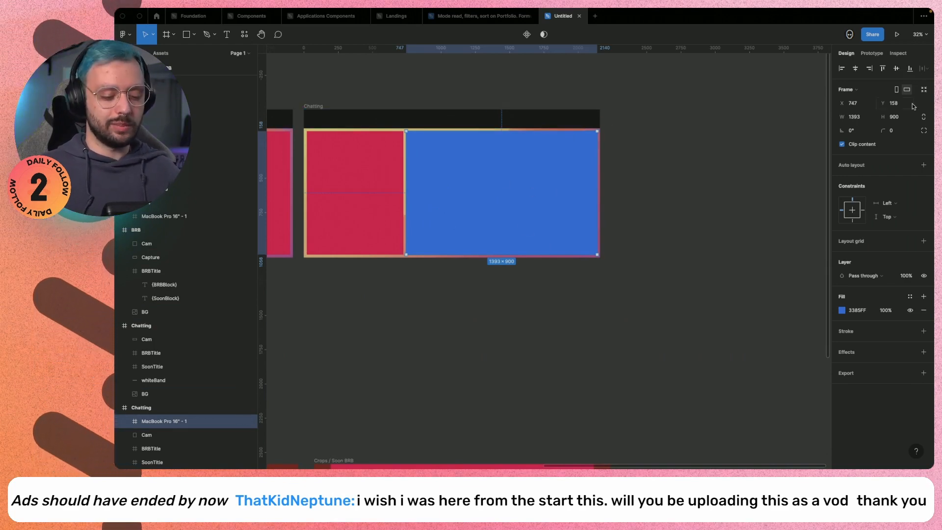
key("super+alt+shift+equal")
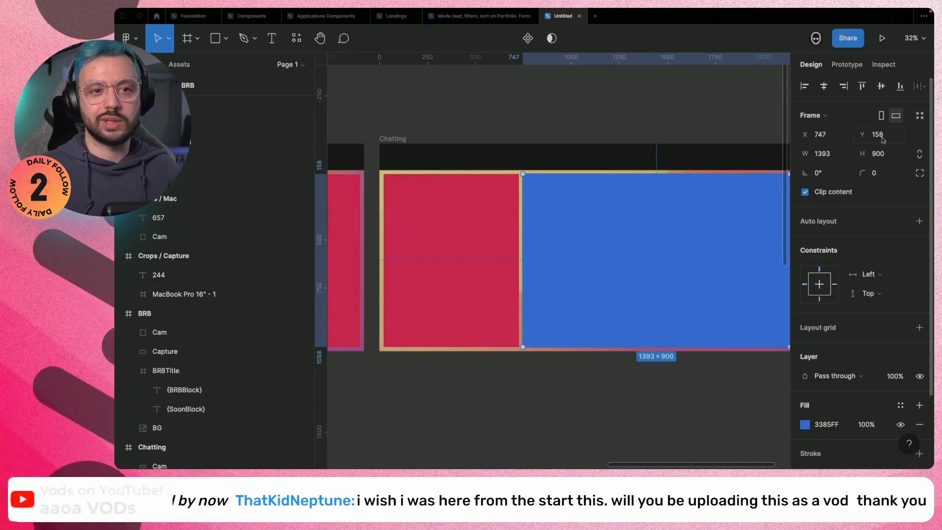
key("ctrl+Left")
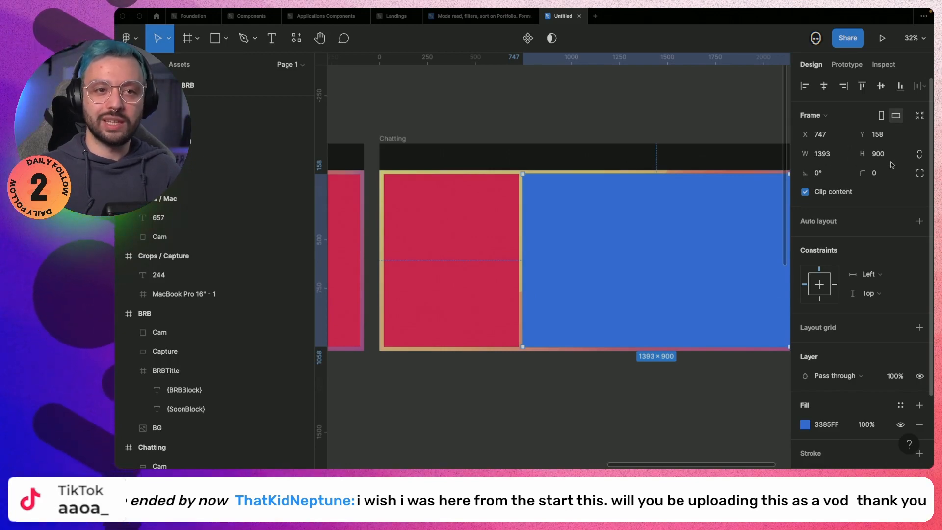
key("ctrl+Left")
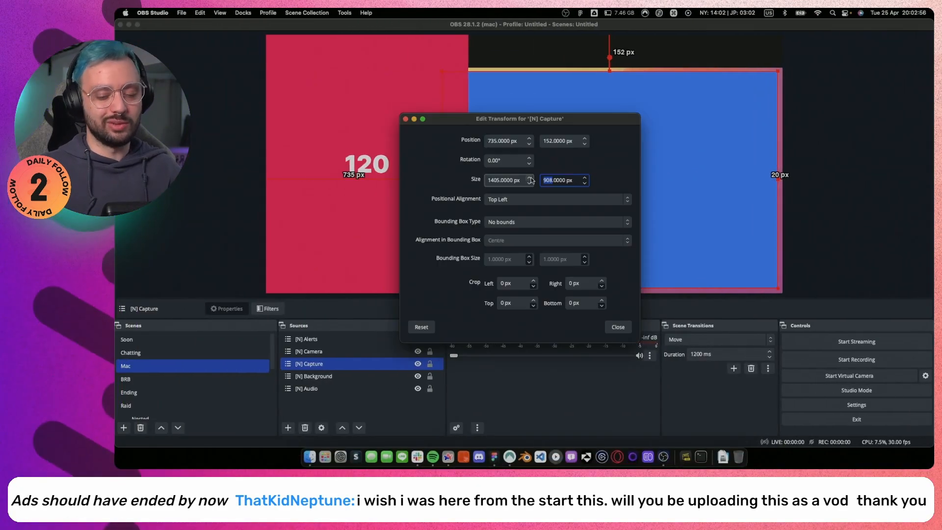
Set [N] Capture in the Mac scene to 1393 × 900 px at position 747, 158 px.
type("00")
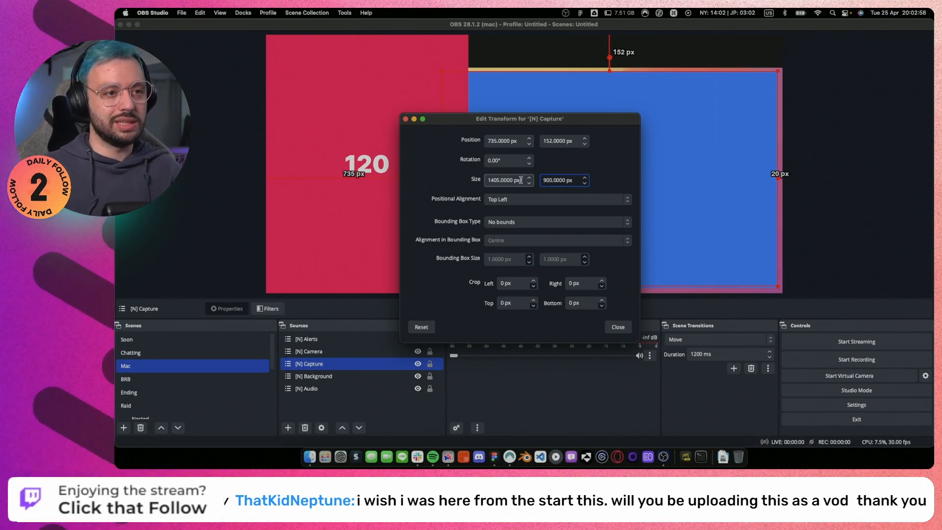
left_click_drag(498, 181, 482, 181)
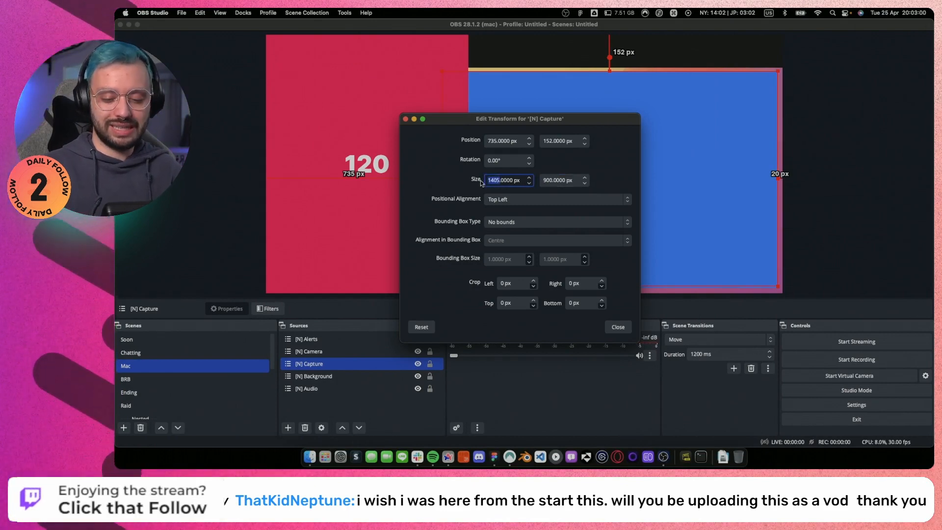
type("1393")
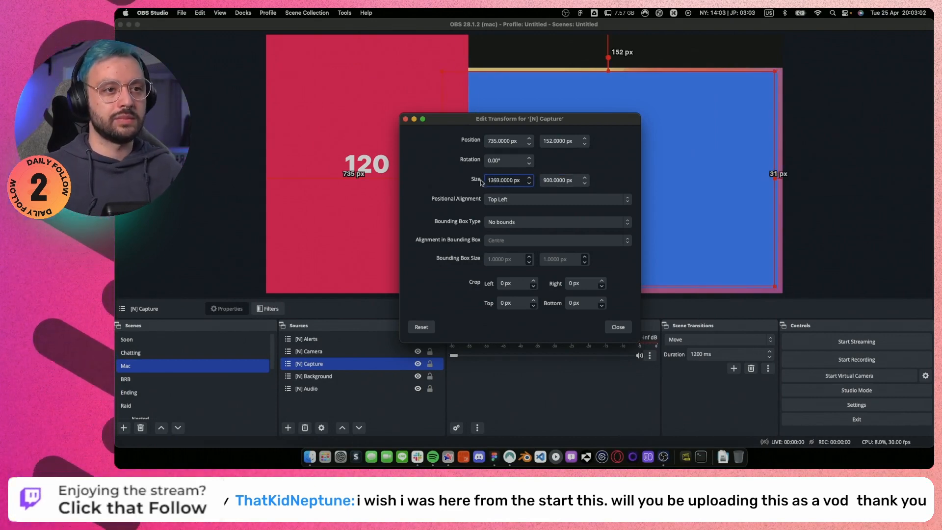
double_click(496, 141)
type("747")
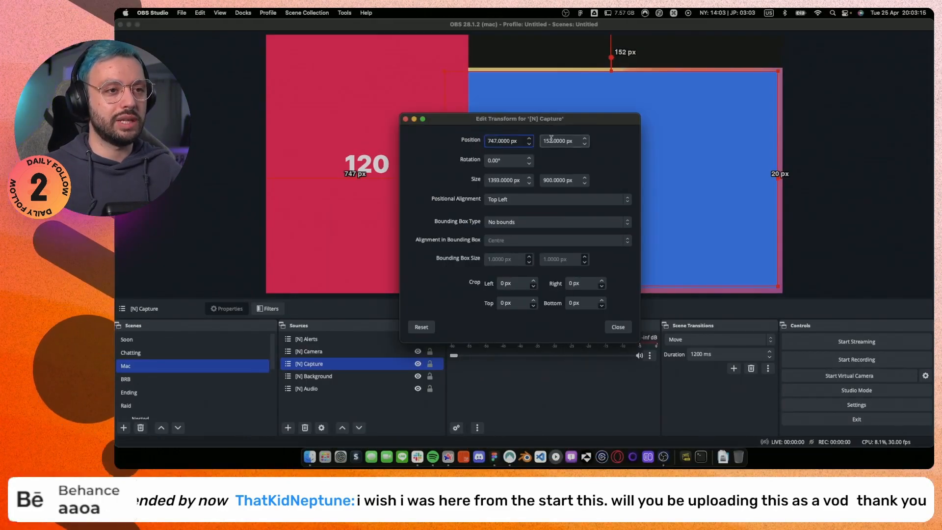
double_click(551, 141)
type("158")
left_click(618, 327)
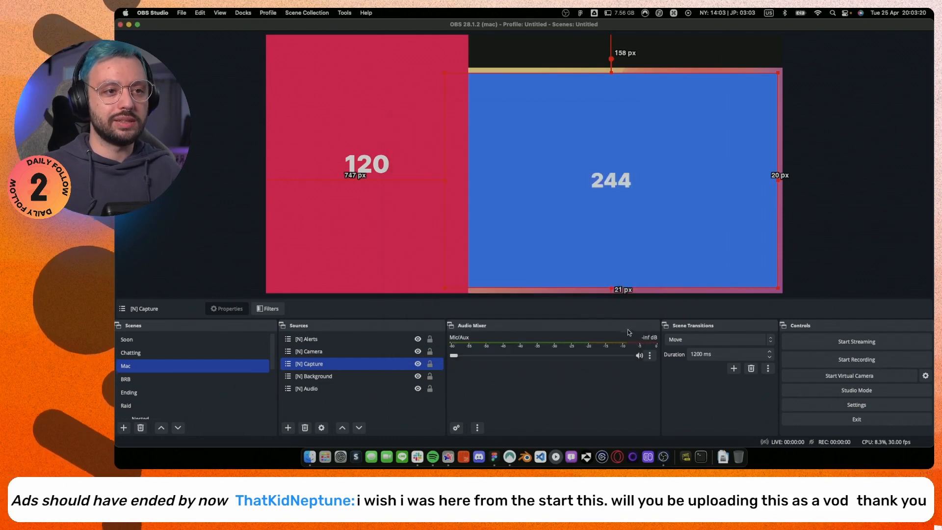
left_click(882, 120)
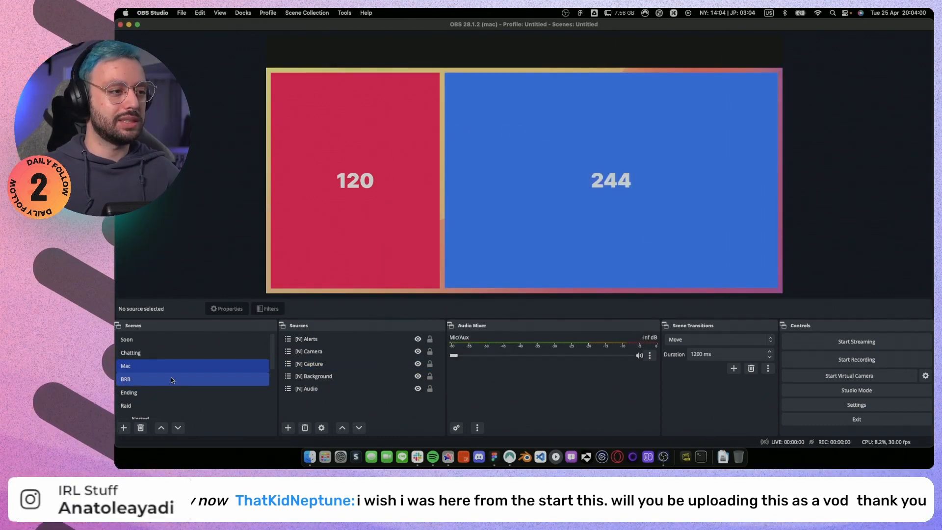
Paste the copied scene filters into the BRB and Ending scenes.
right_click(171, 379)
left_click(225, 223)
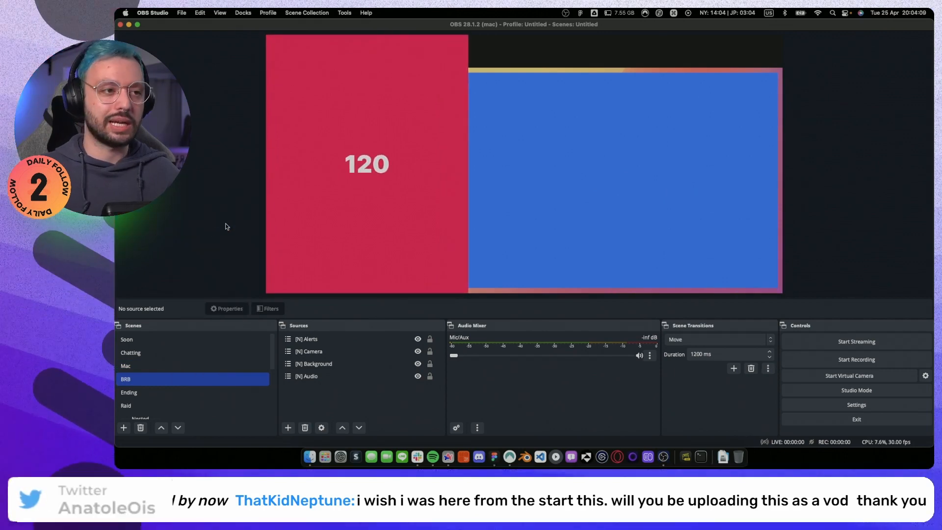
right_click(136, 396)
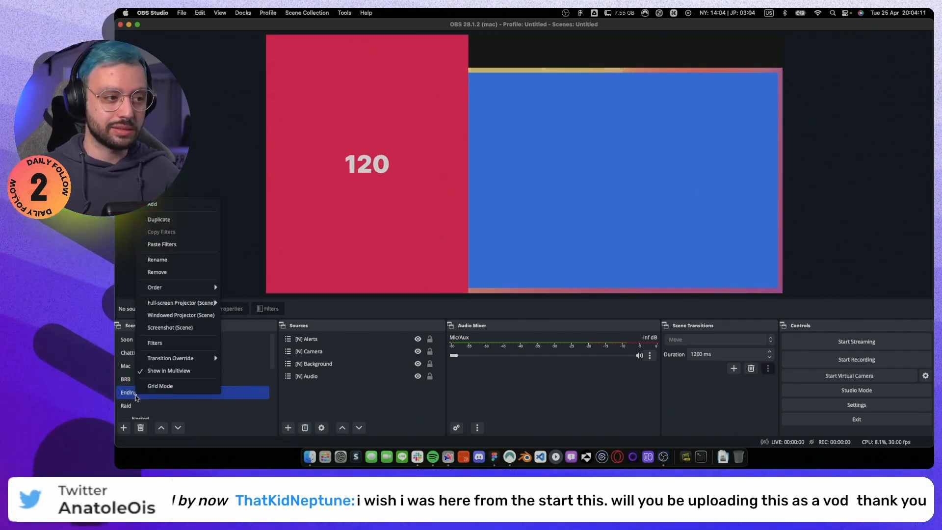
left_click(193, 250)
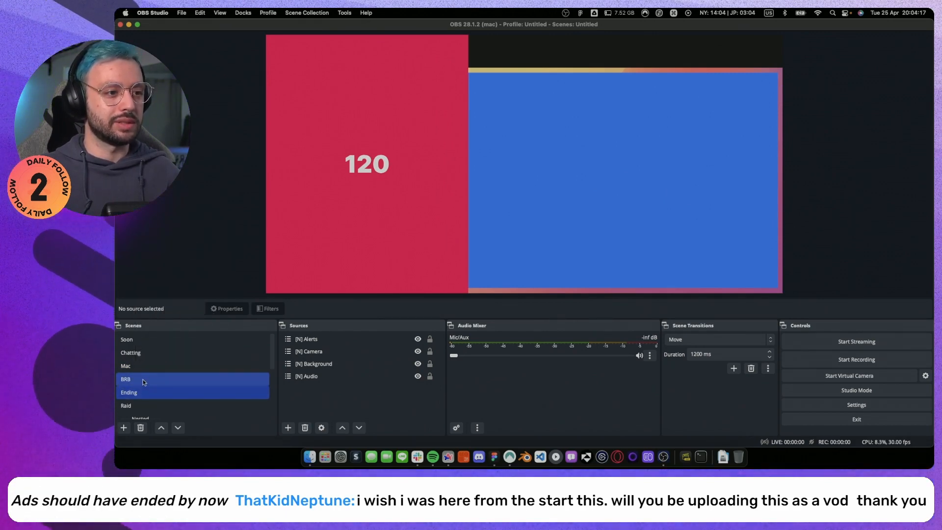
Copy [N] Camera's transform from the Soon scene and paste it onto [N] Camera in the BRB scene.
left_click(150, 344)
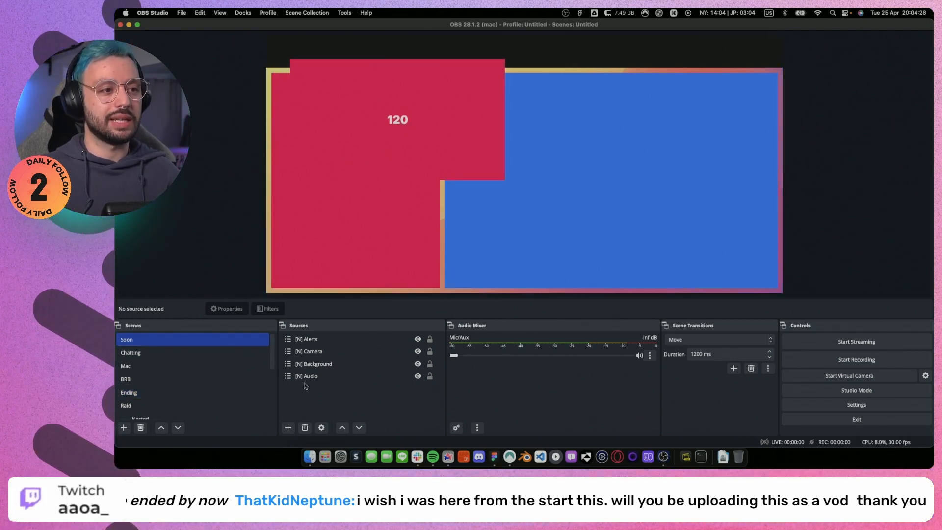
right_click(316, 353)
mouse_move(364, 270)
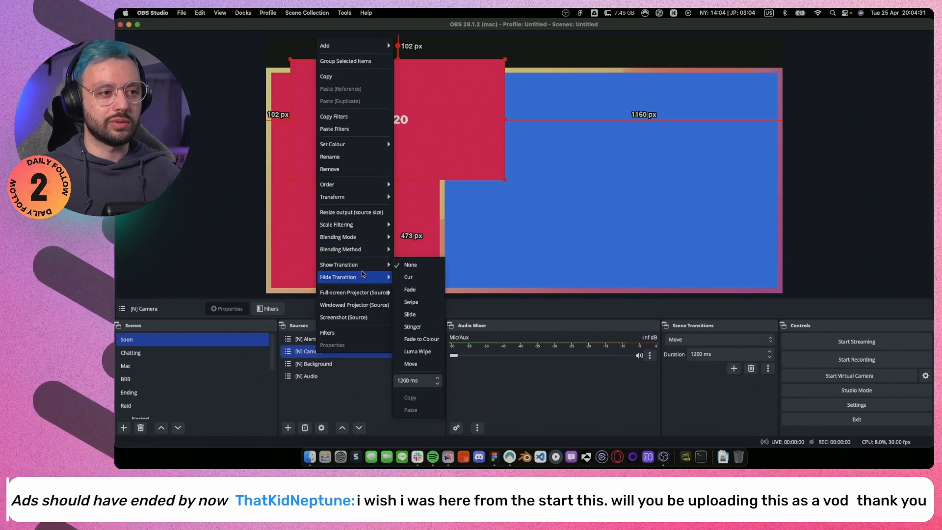
mouse_move(373, 196)
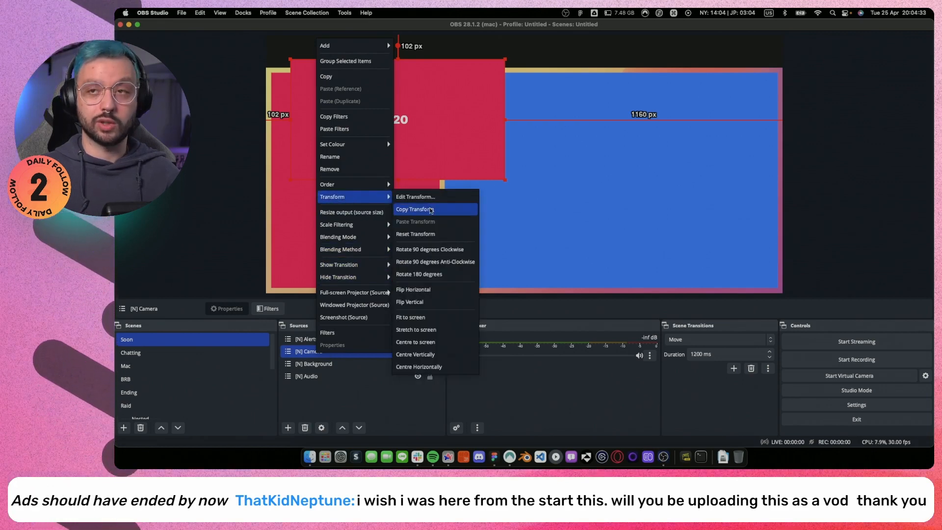
left_click(430, 208)
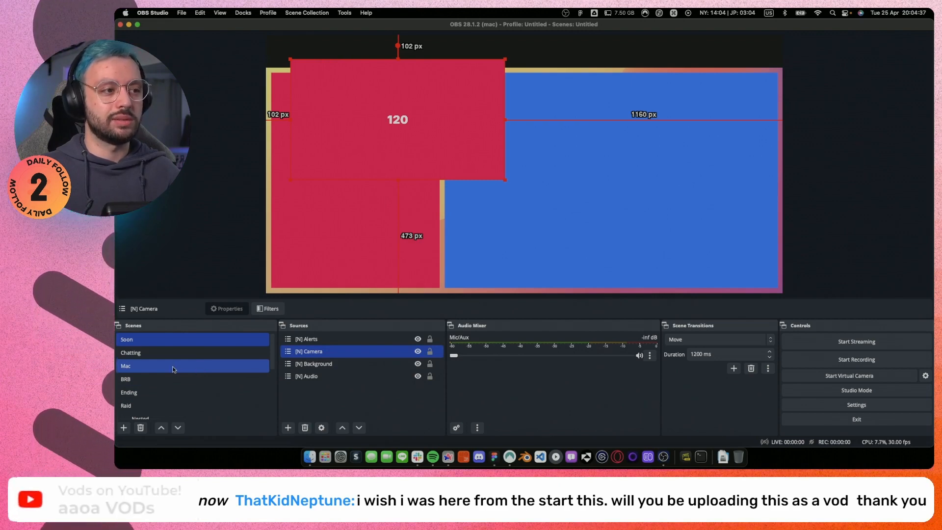
left_click(162, 380)
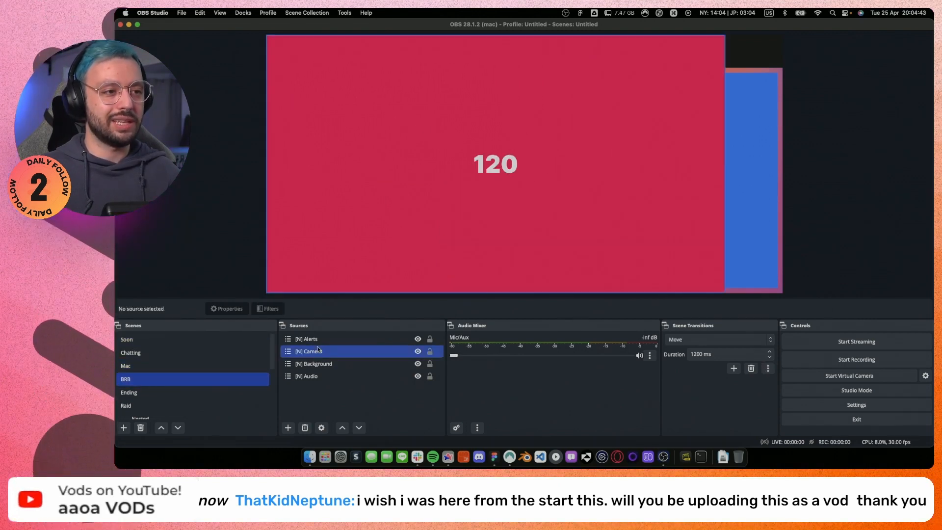
left_click(319, 356)
right_click(318, 354)
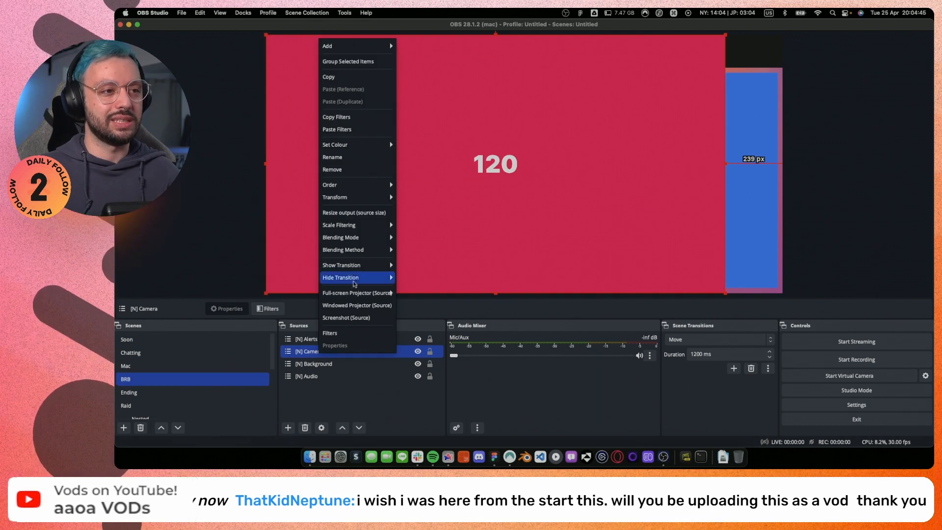
mouse_move(353, 197)
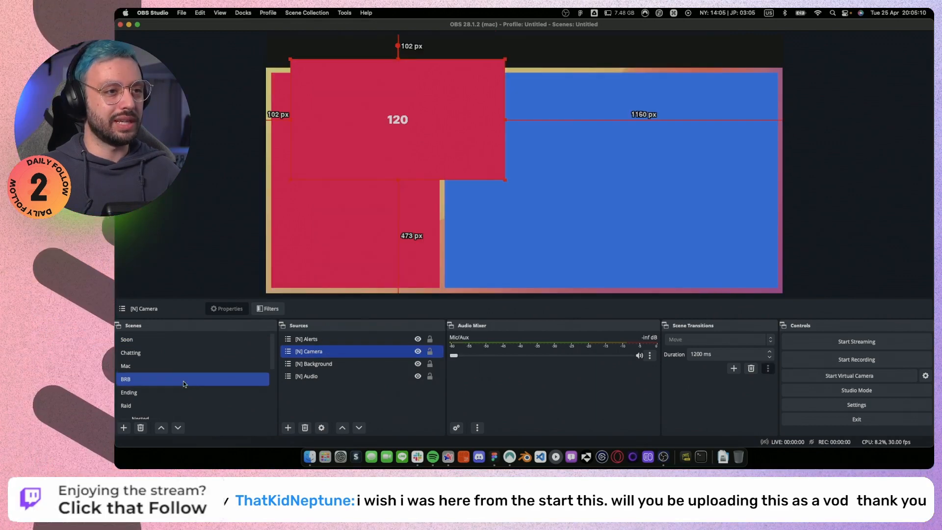
scroll(183, 393, "down", 5)
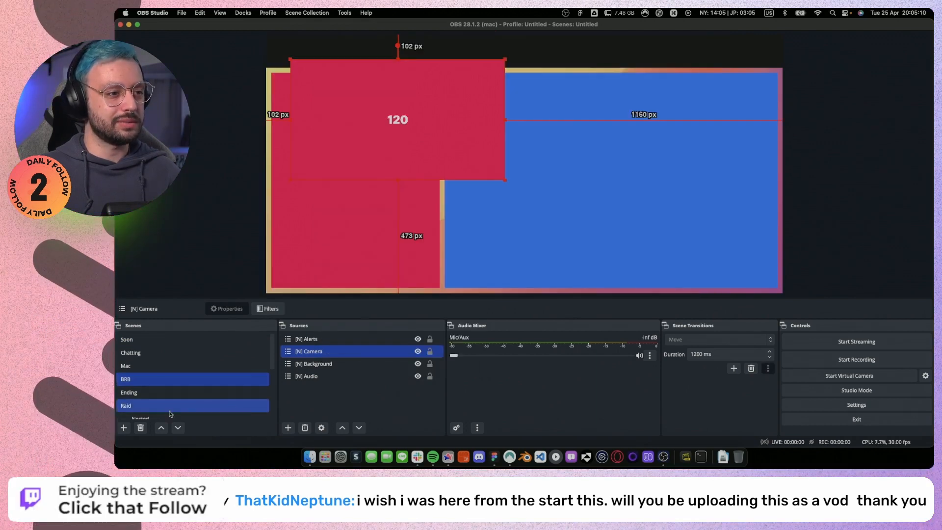
Hide the [IMG] Mac and [BS] Animated Background sources in the [N] Background scene.
left_click(182, 401)
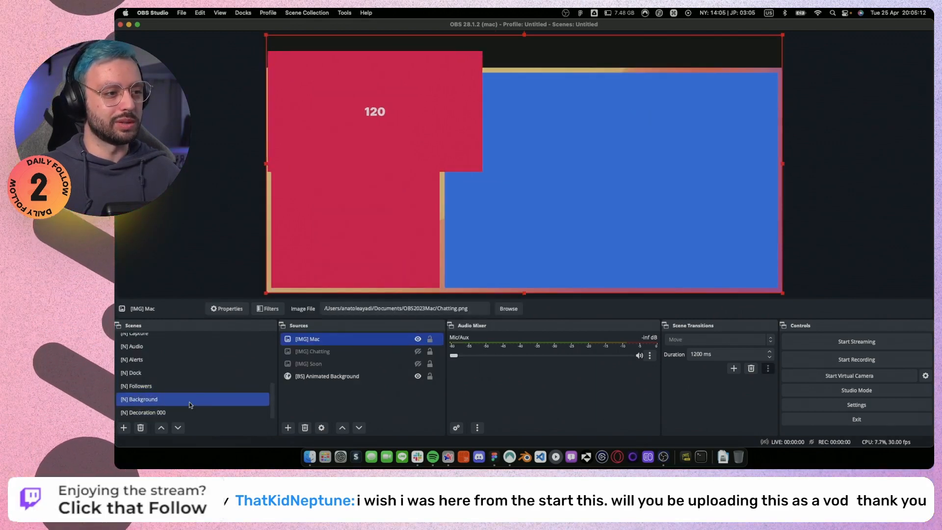
left_click(418, 339)
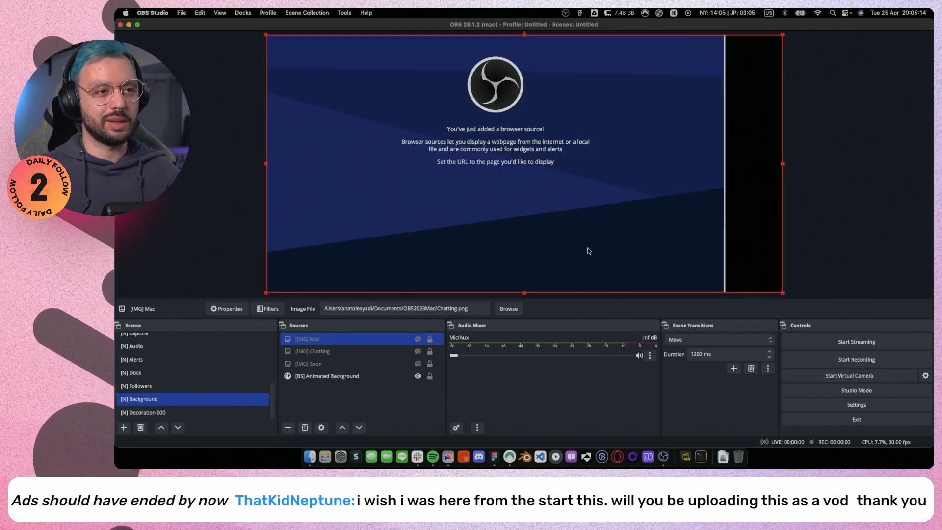
left_click(418, 376)
left_click(418, 377)
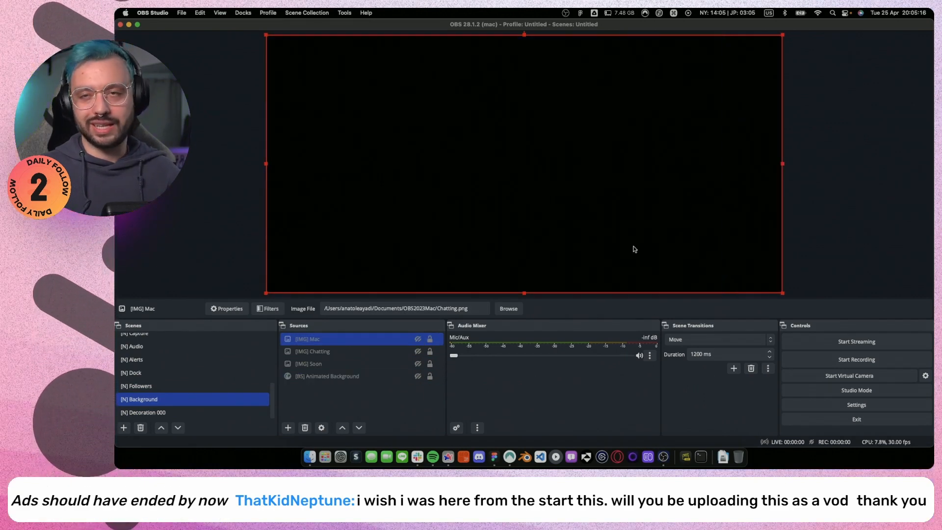
Switch through the main scenes from Soon to Raid to check their camera and capture layouts and Move transitions, ending on Soon.
scroll(177, 393, "up", 5)
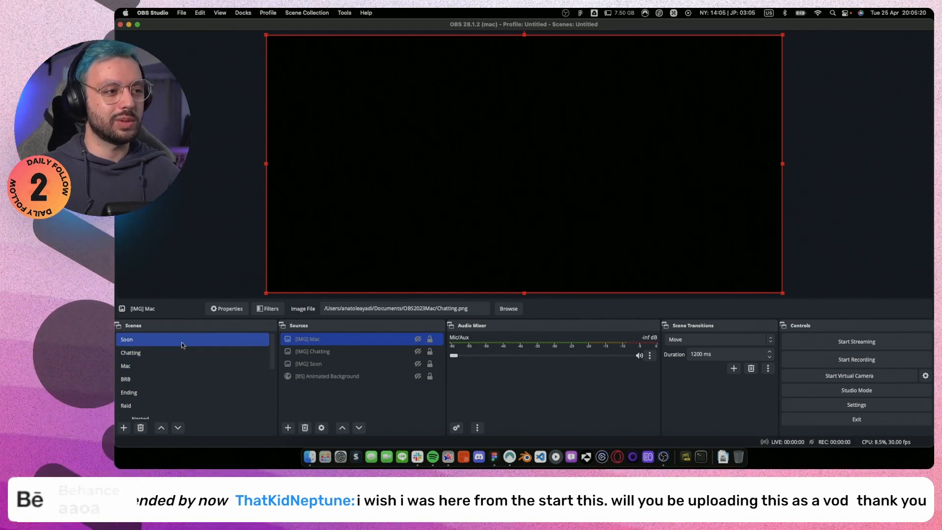
left_click(181, 339)
left_click(206, 237)
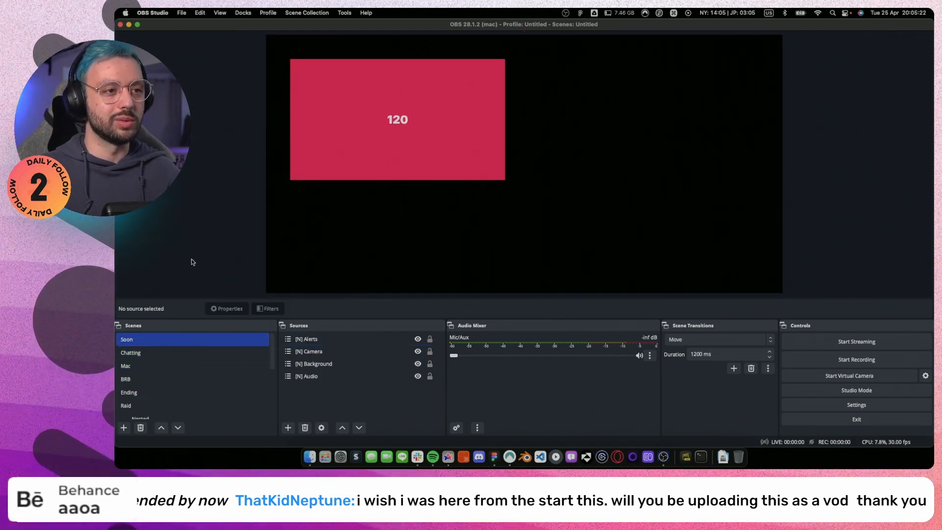
left_click(156, 358)
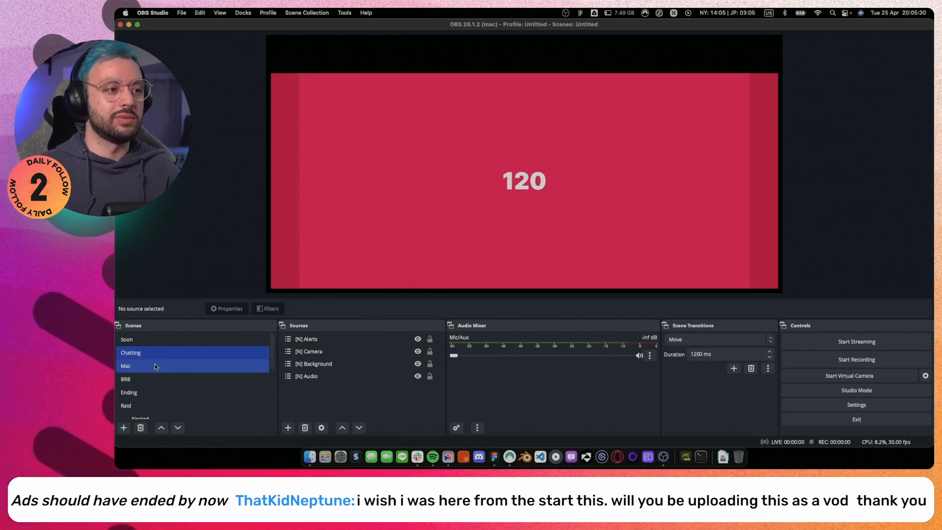
left_click(155, 366)
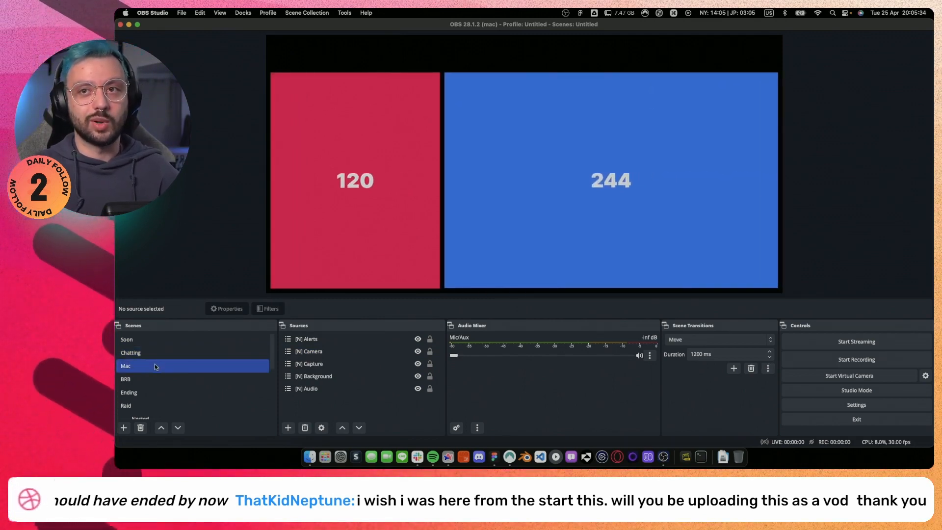
left_click(158, 378)
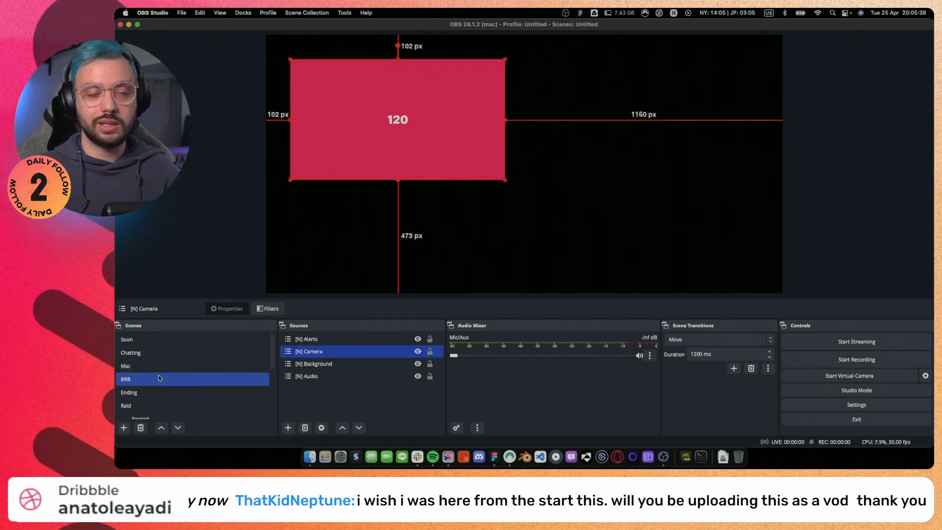
left_click(181, 391)
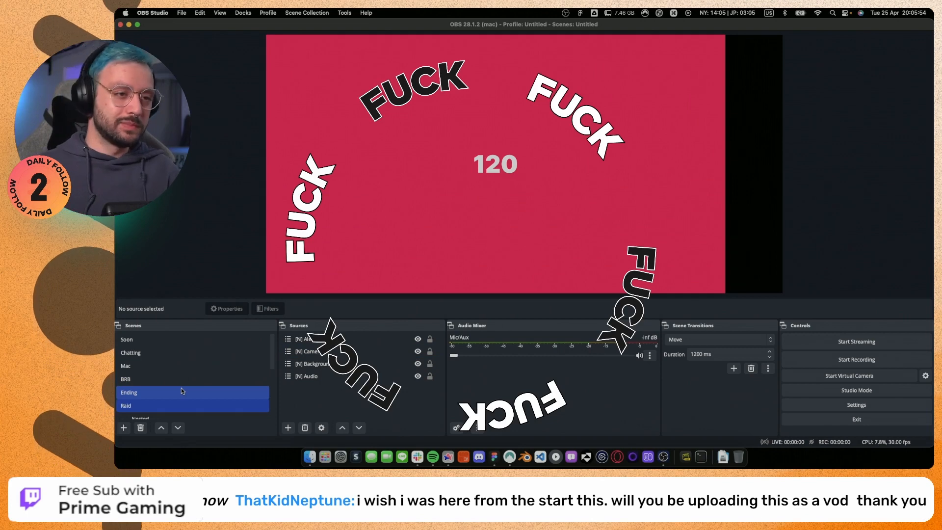
left_click(177, 365)
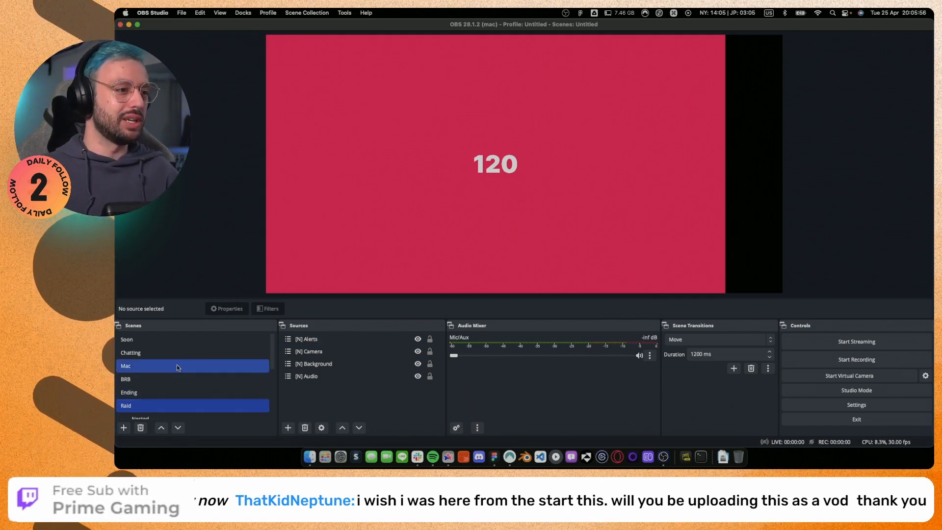
left_click(208, 391)
left_click(185, 343)
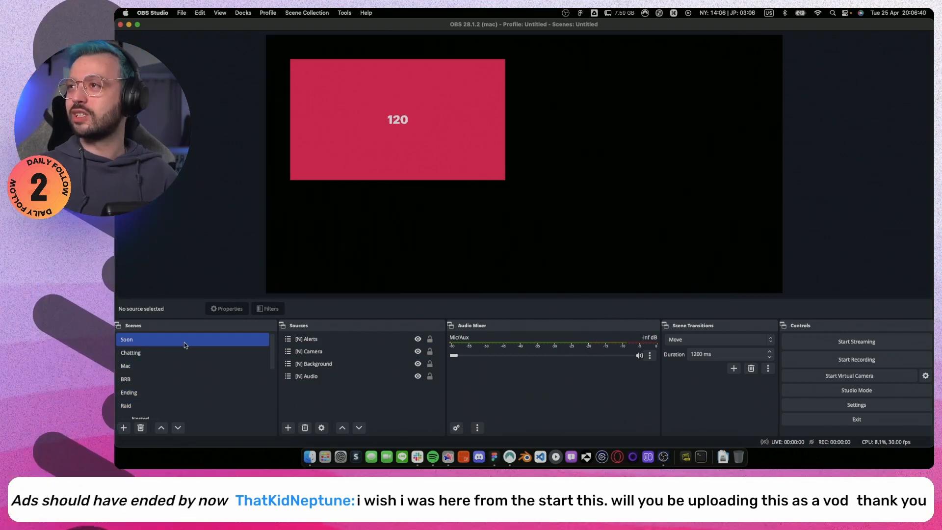